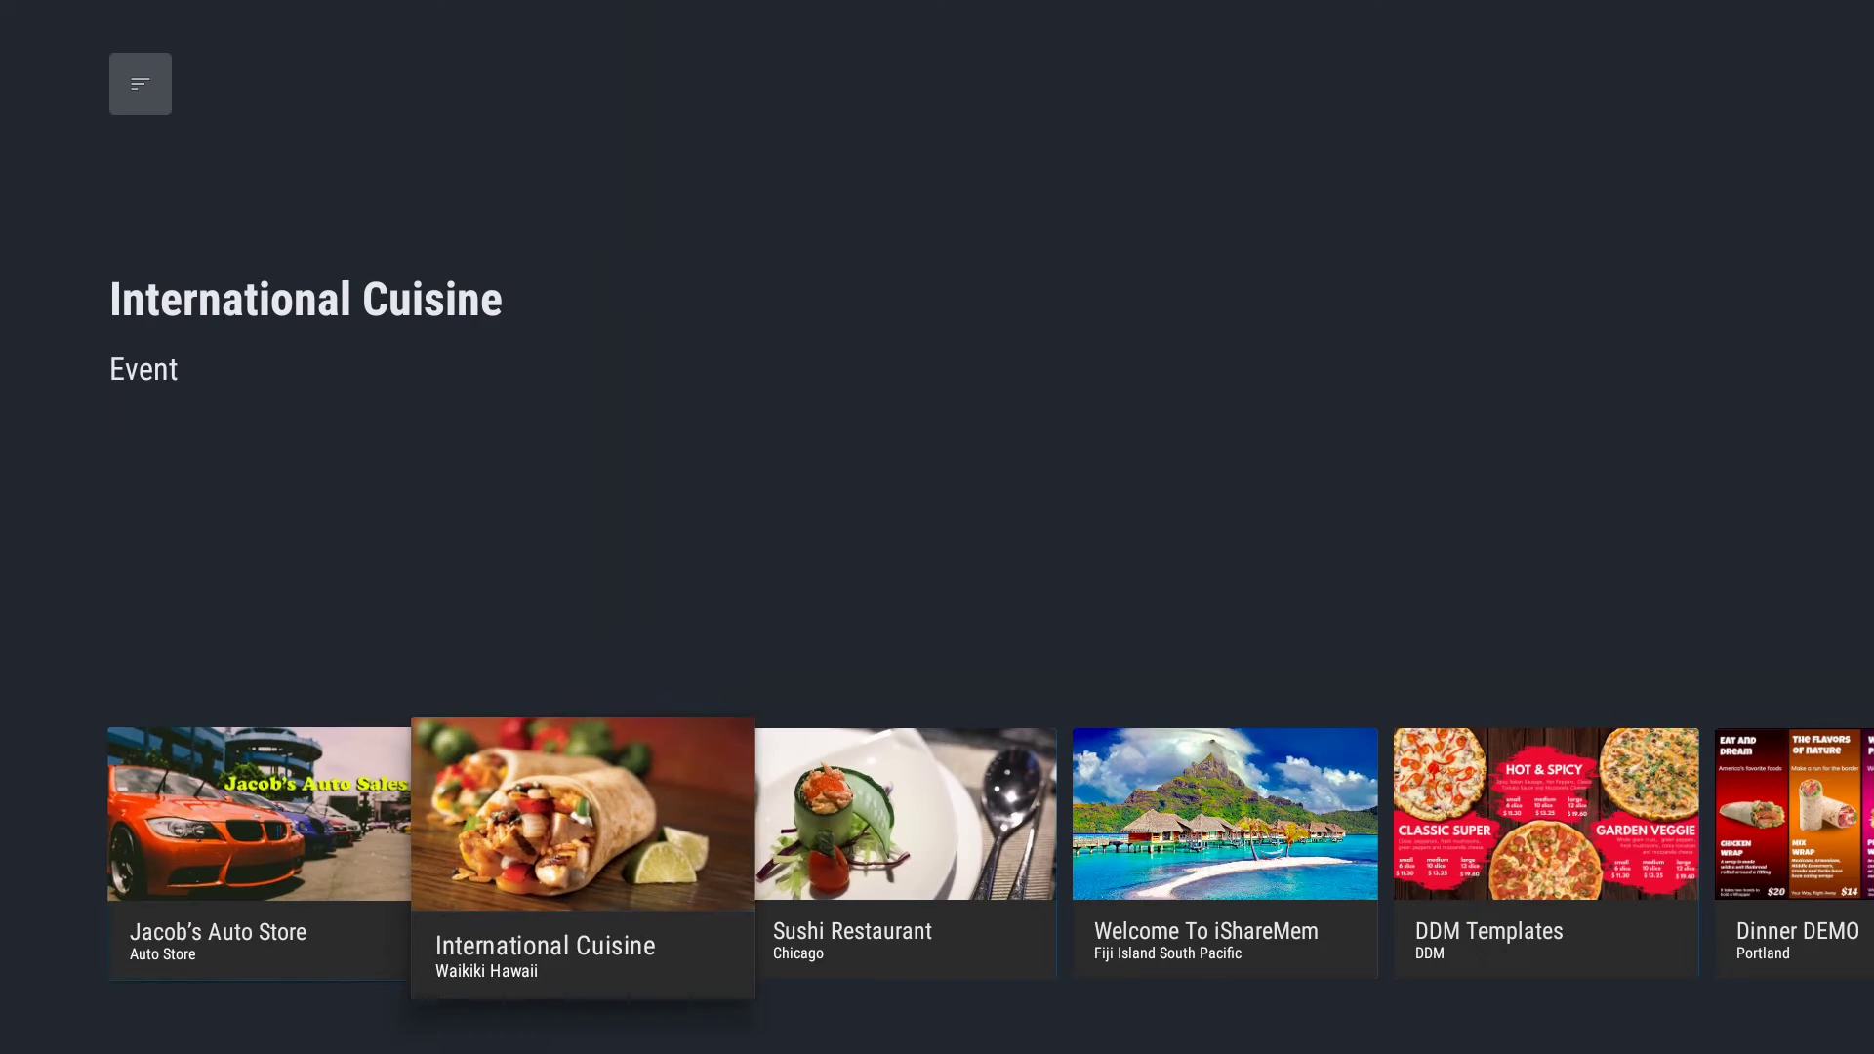
Move to Dinner DEMO in the TV menu carousel and play it full screen.
{"action": "key", "text": "Right"}
{"action": "key", "text": "Right"}
{"action": "key", "text": "Right"}
{"action": "key", "text": "Right"}
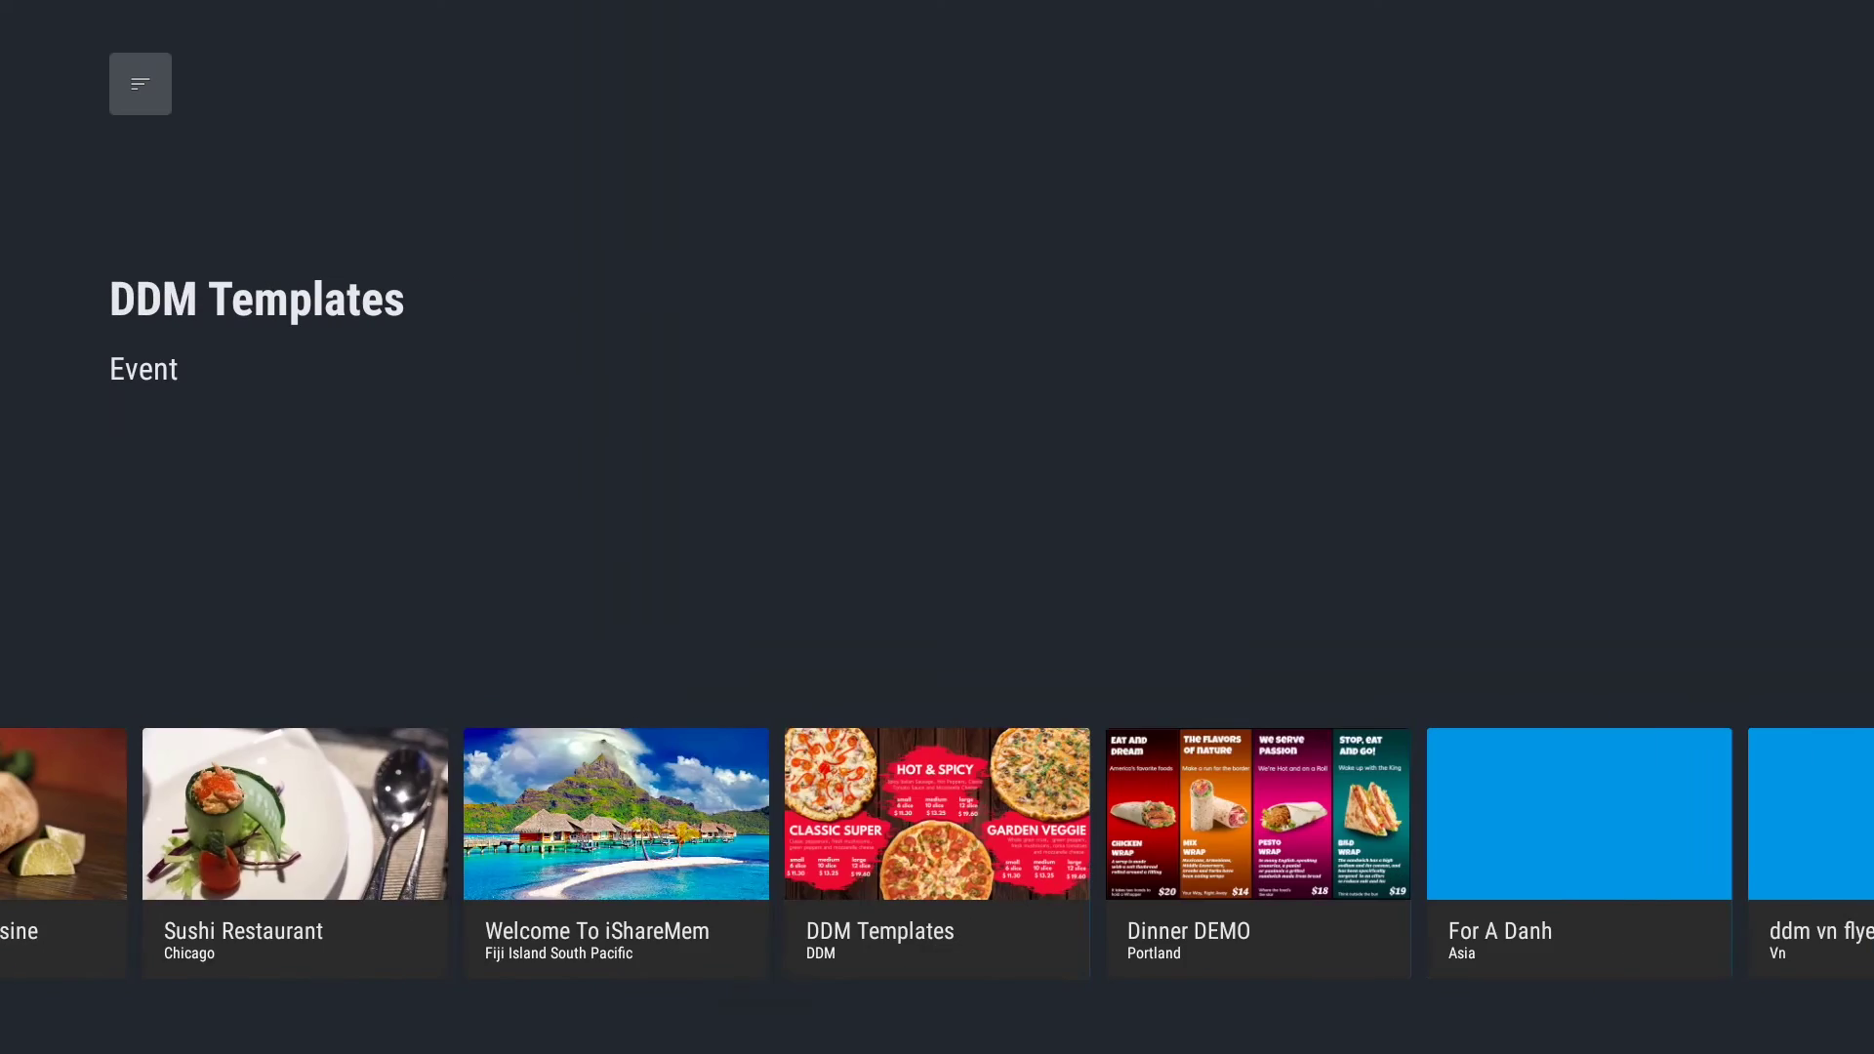
{"action": "key", "text": "Return"}
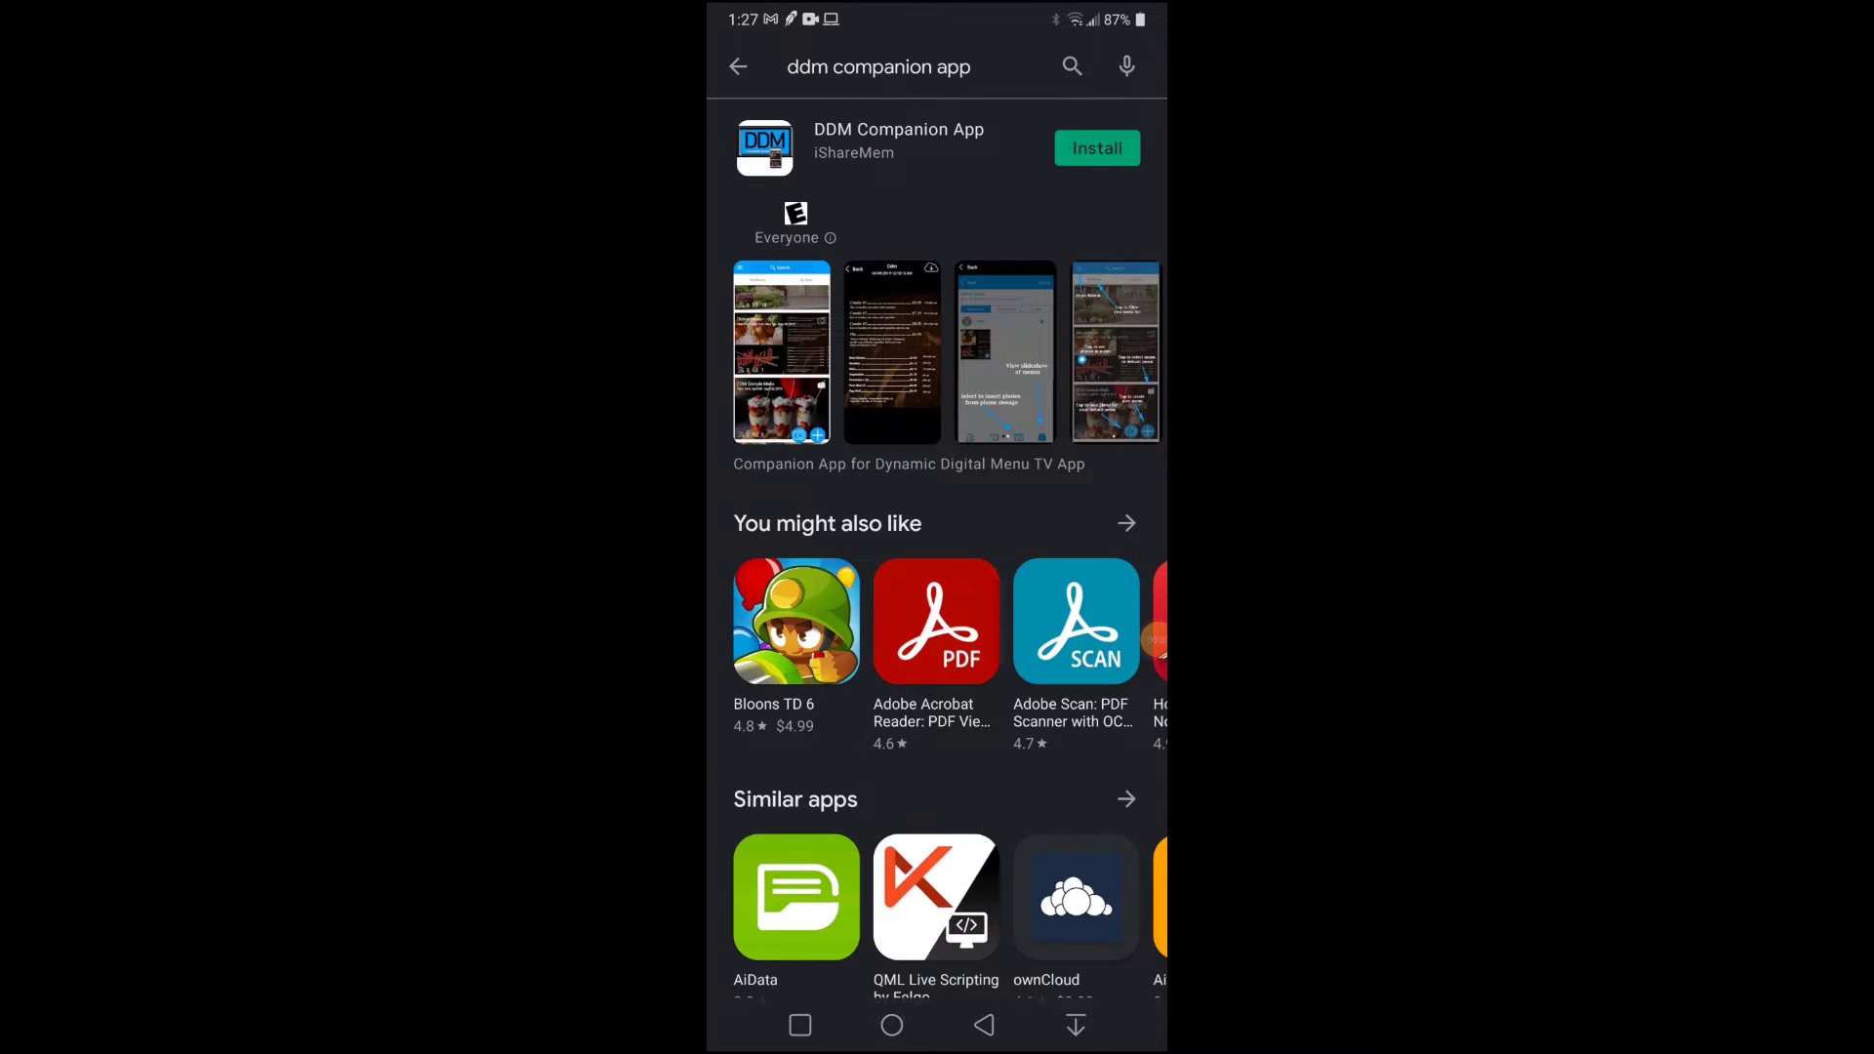
Search Play Store for 'ddm companion app', install DDM Companion App and launch it.
{"action": "left_click", "coordinate": [878, 67]}
{"action": "key", "text": "Return"}
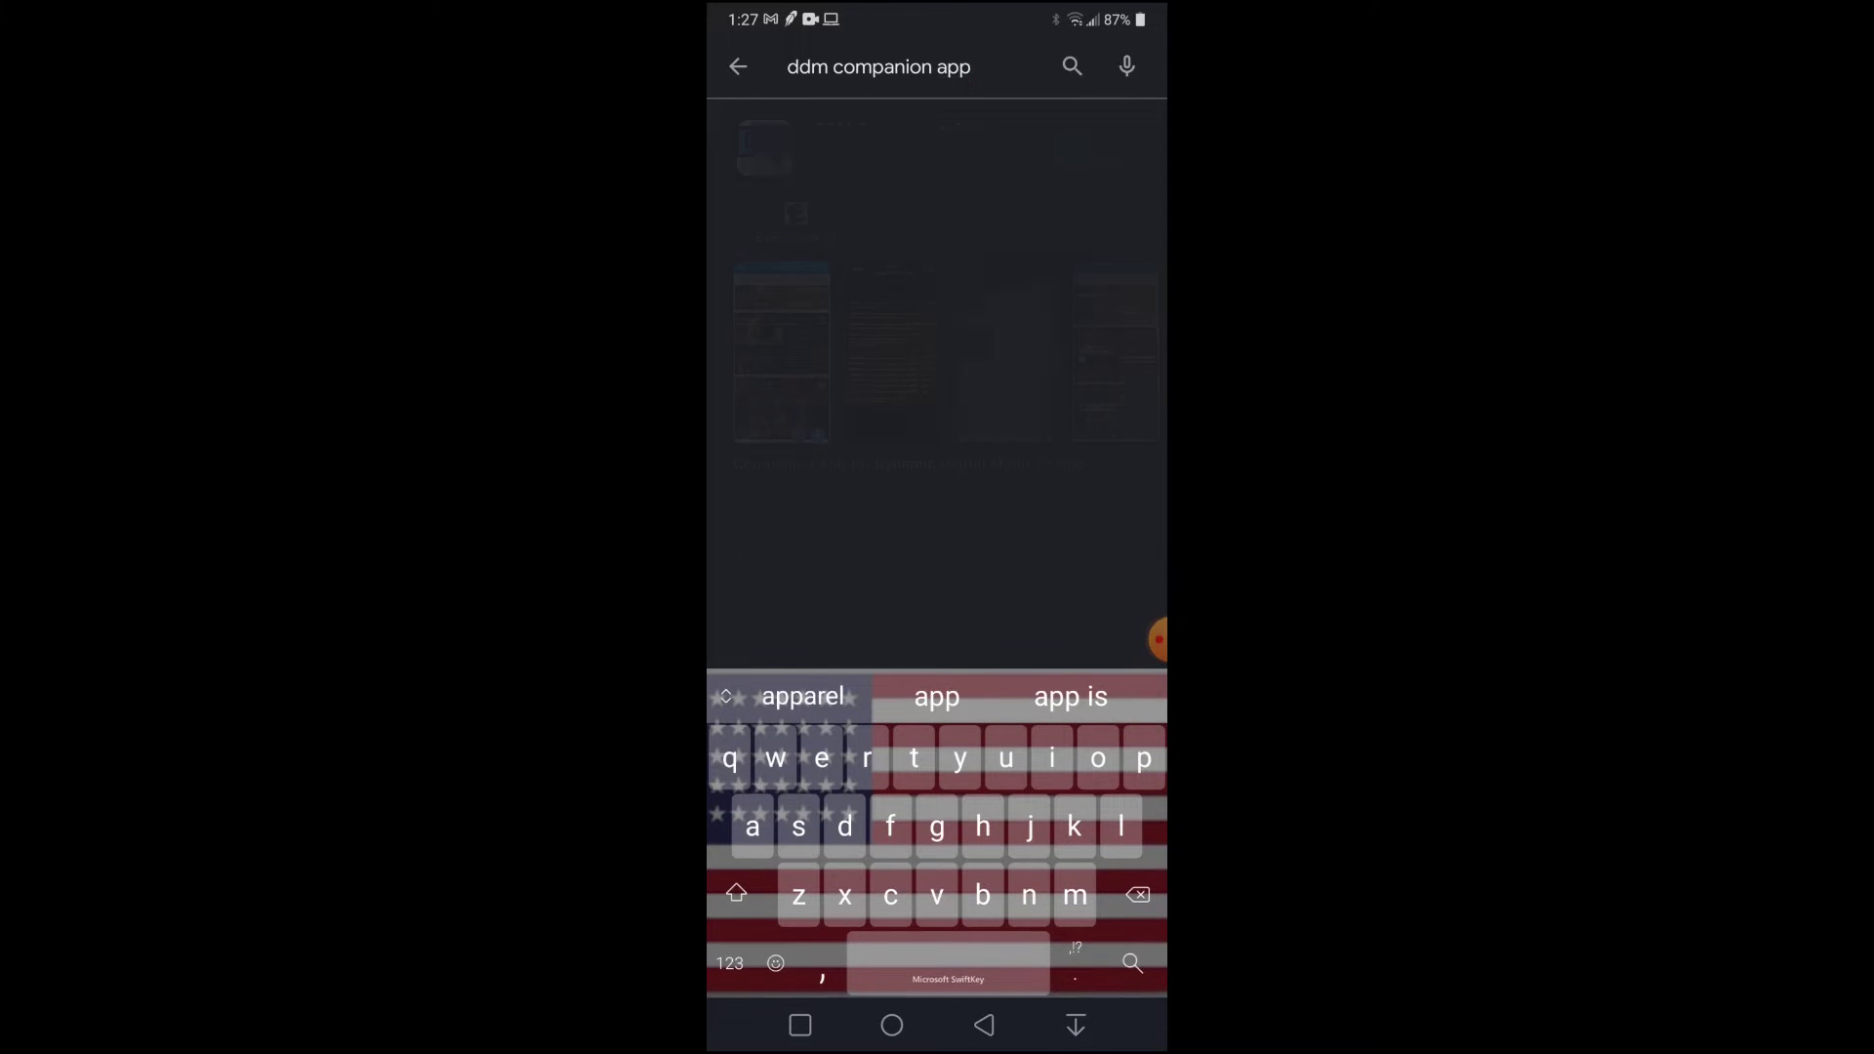
{"action": "left_click", "coordinate": [1097, 147]}
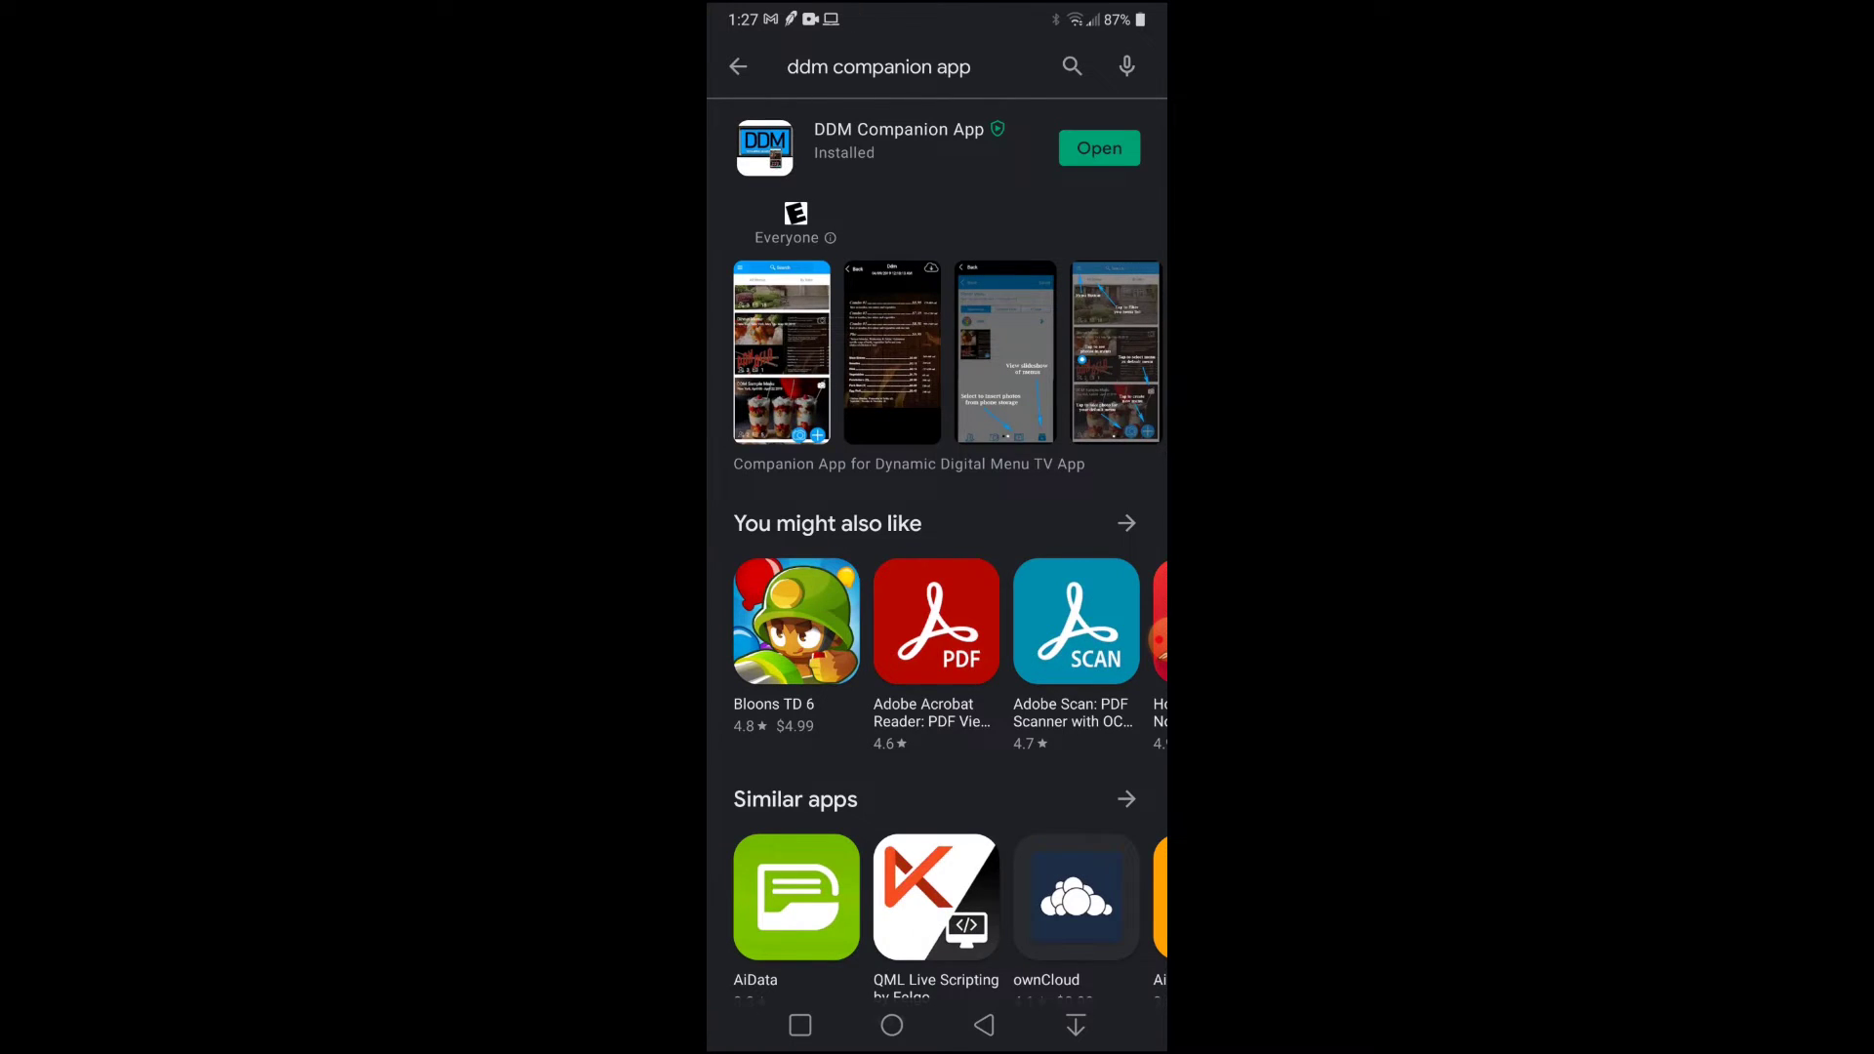
{"action": "left_click", "coordinate": [1093, 147]}
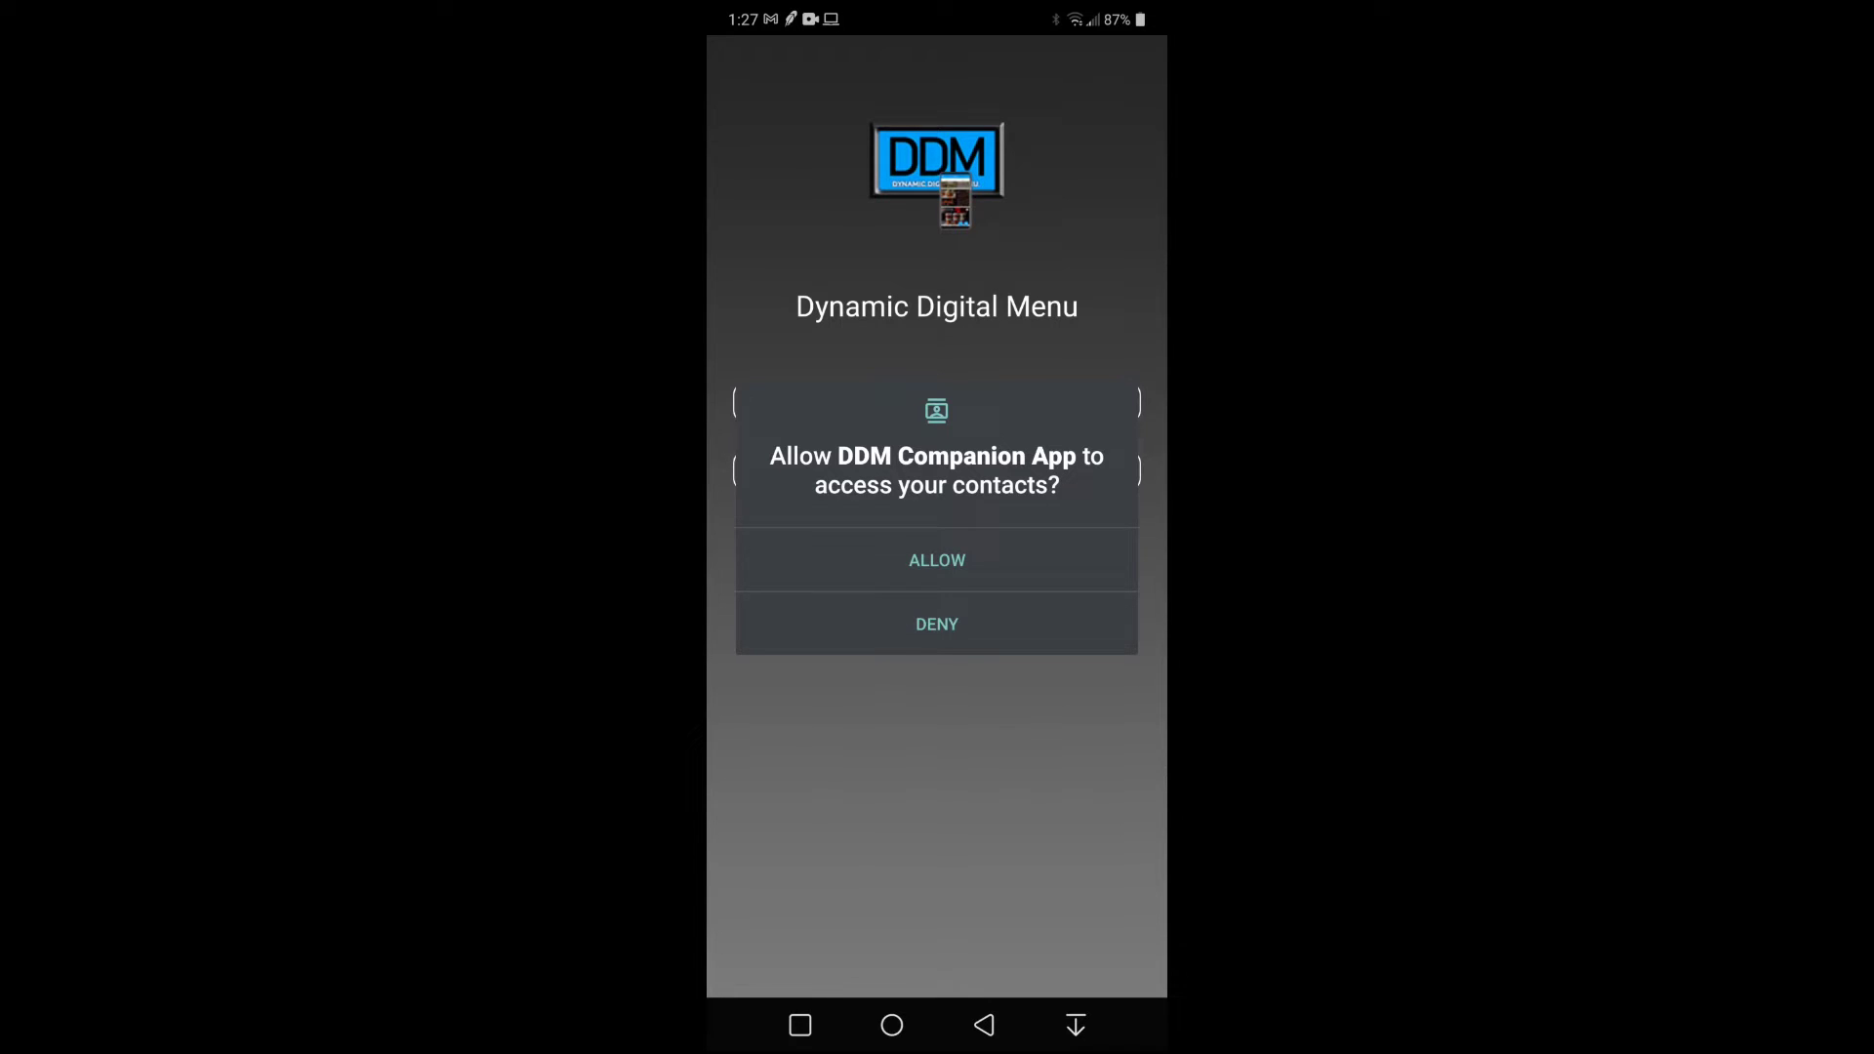
Allow DDM Companion App to access the phone's contacts.
{"action": "left_click", "coordinate": [936, 560]}
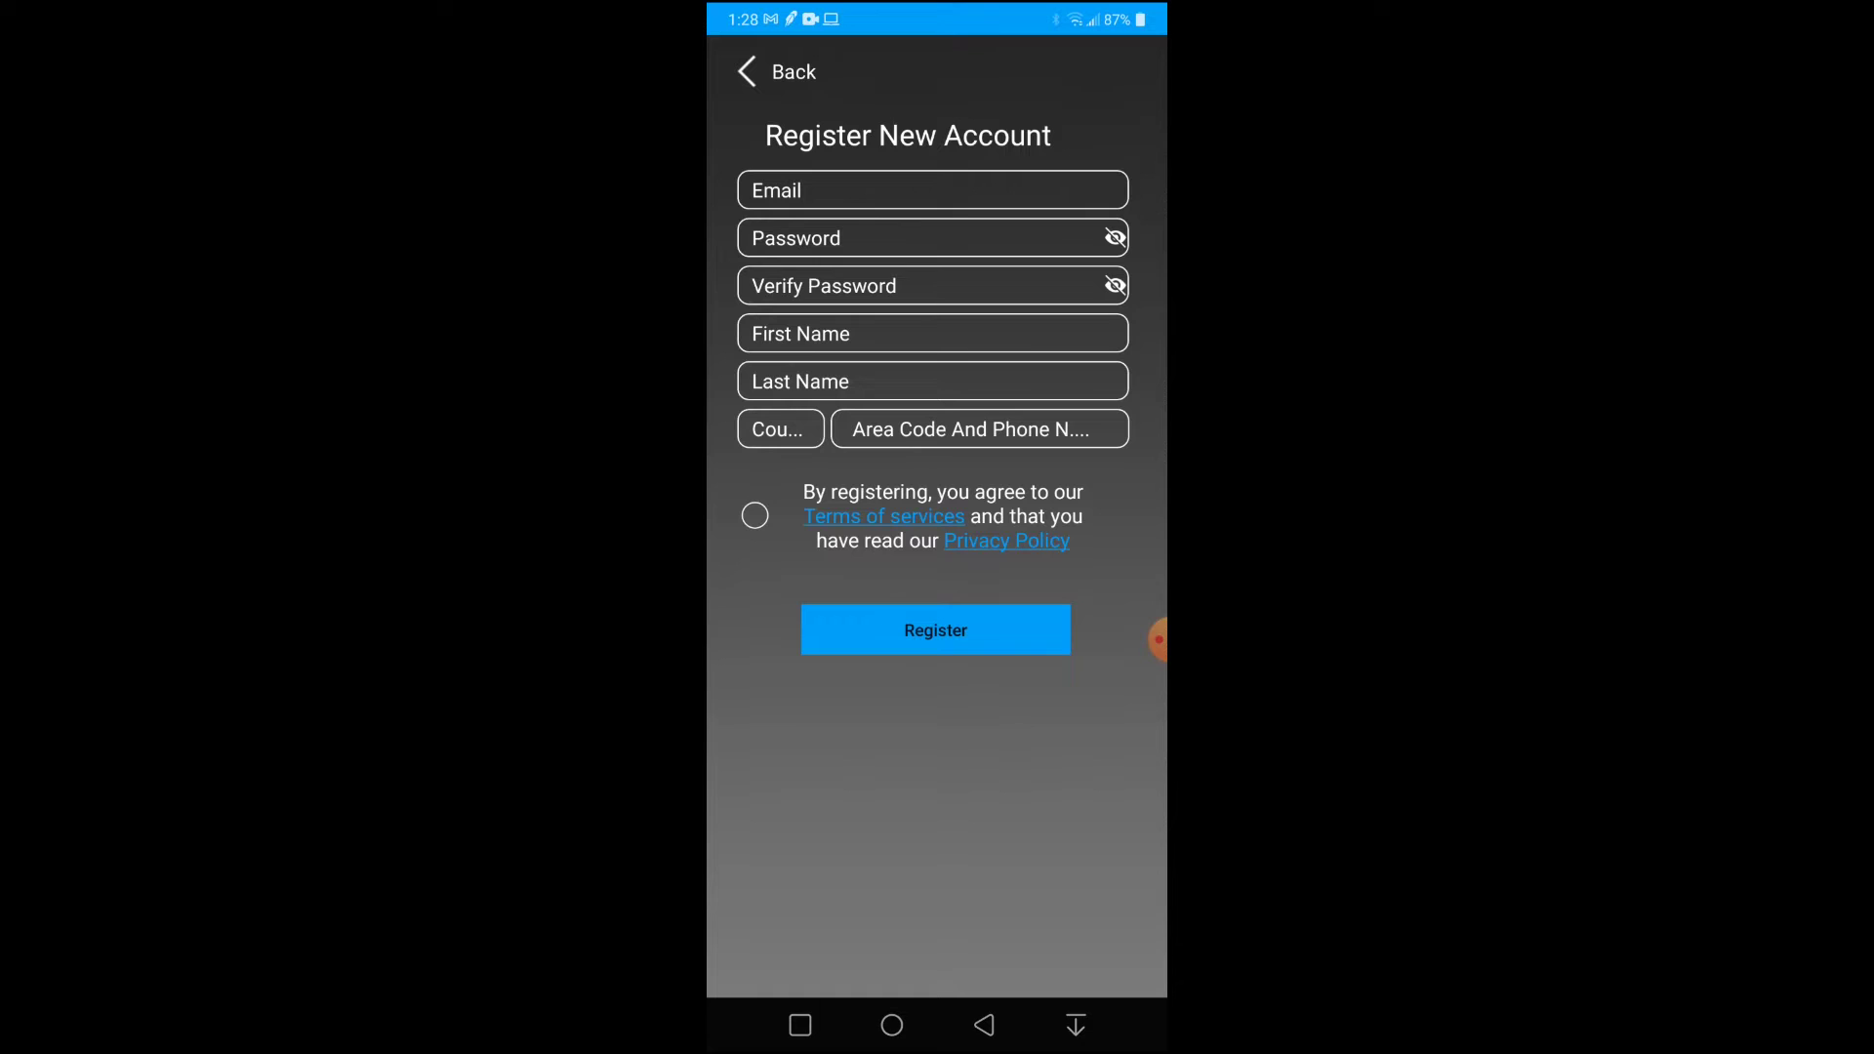
Register a new account with the user's e-mail, then enter the texted verification code.
{"action": "left_click", "coordinate": [932, 190]}
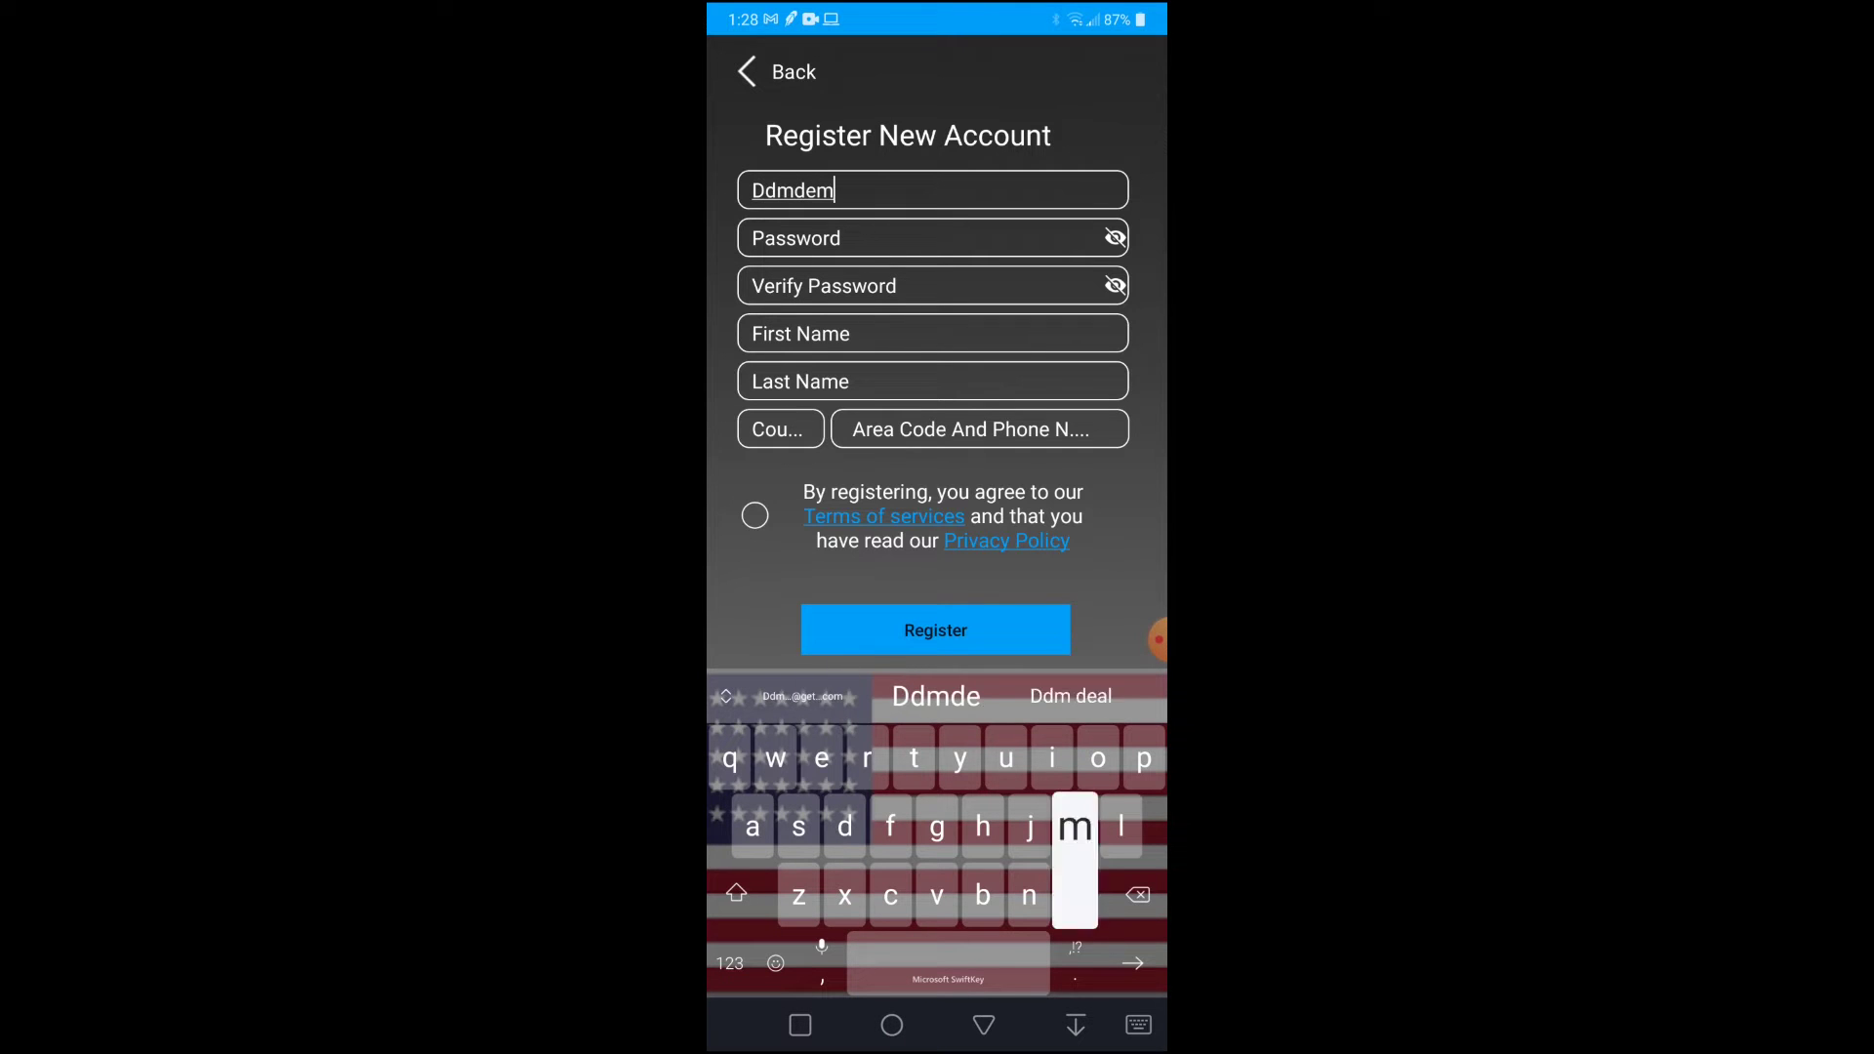
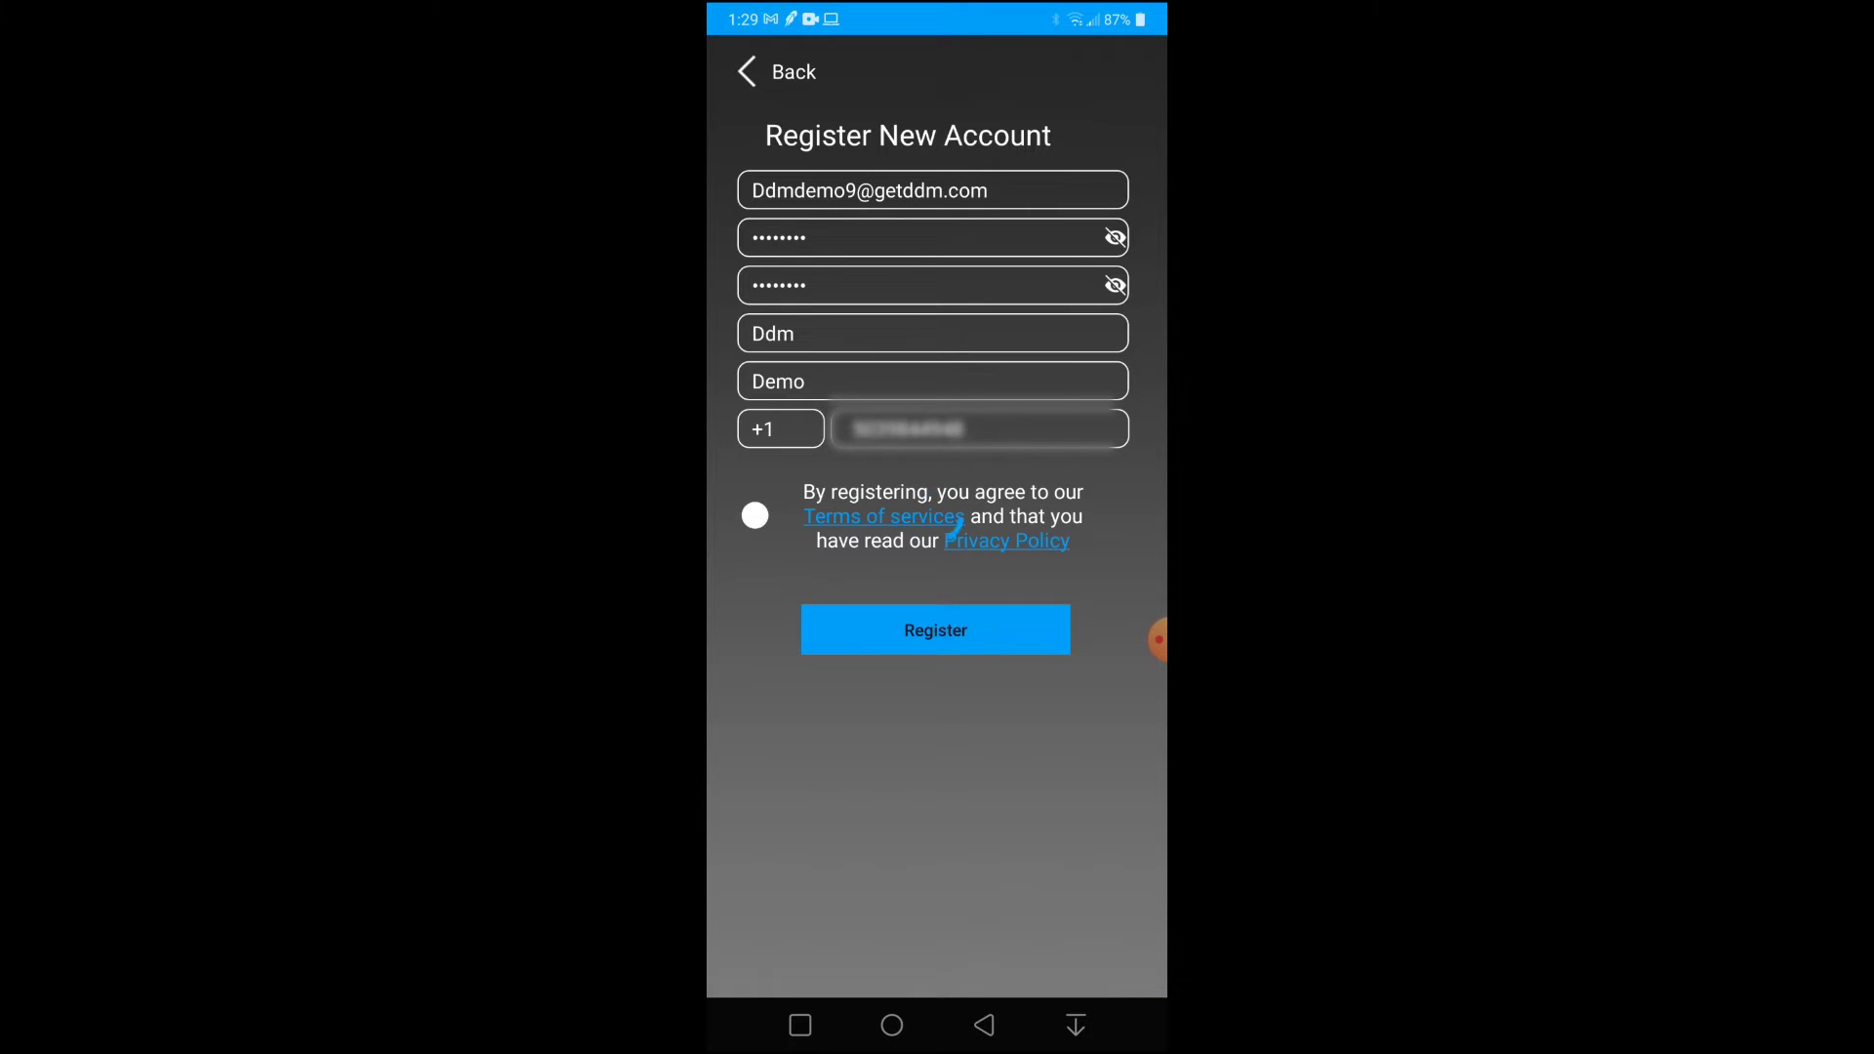
{"action": "left_click", "coordinate": [937, 616]}
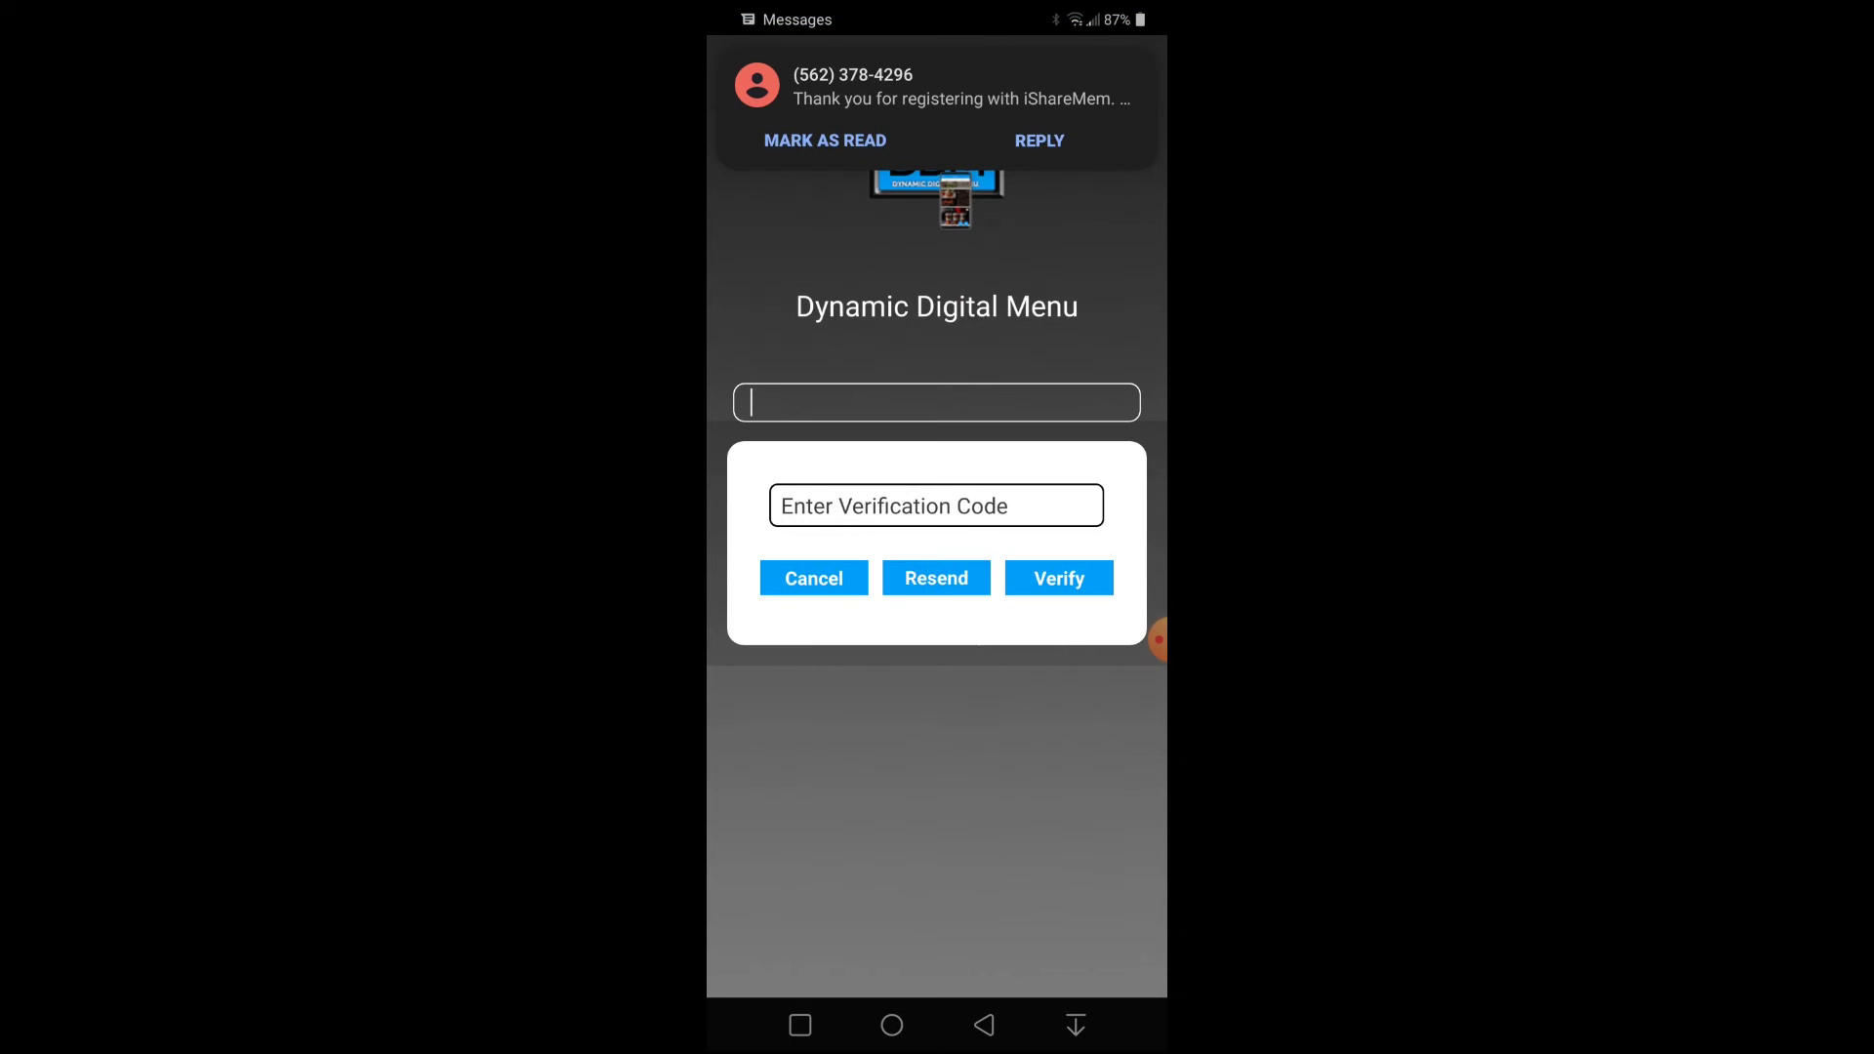
{"action": "left_click", "coordinate": [937, 506]}
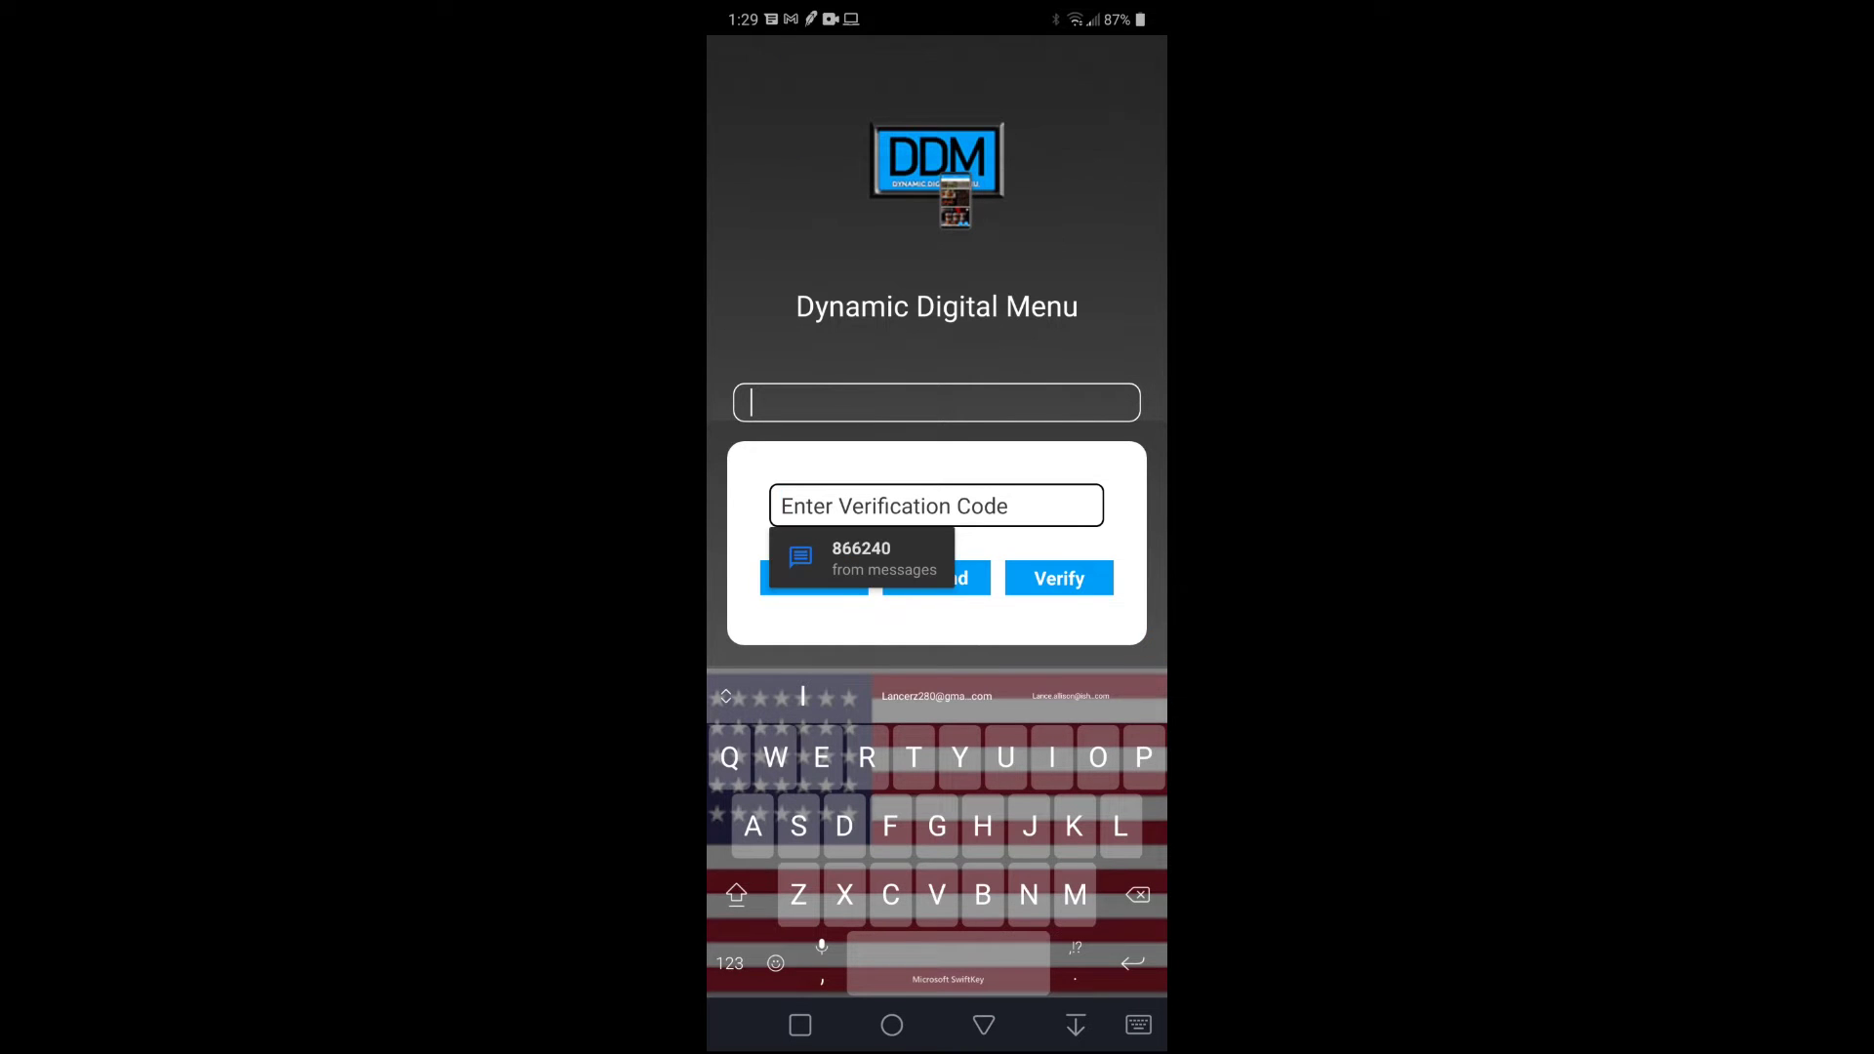
{"action": "left_click", "coordinate": [860, 558]}
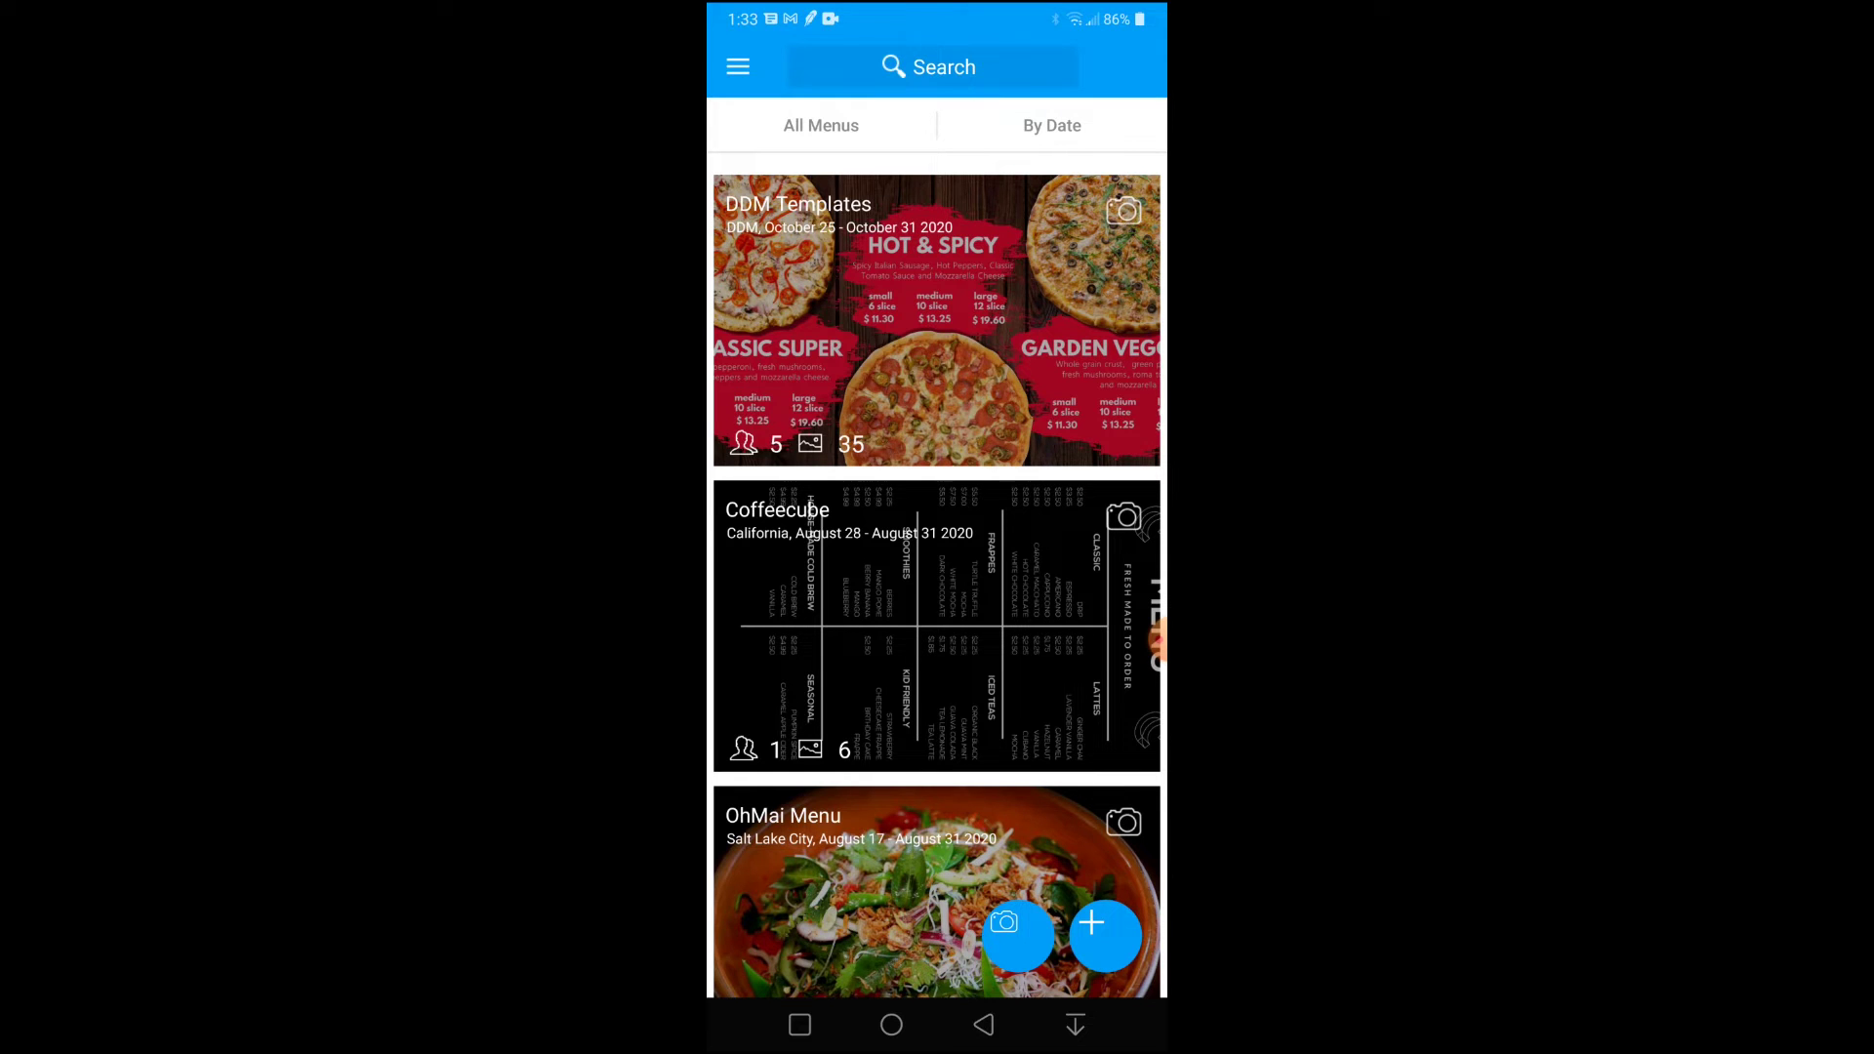
Start a new menu named 'Dinner DEMO' with Portland as its location.
{"action": "left_click", "coordinate": [1105, 934]}
{"action": "type", "text": "D"}
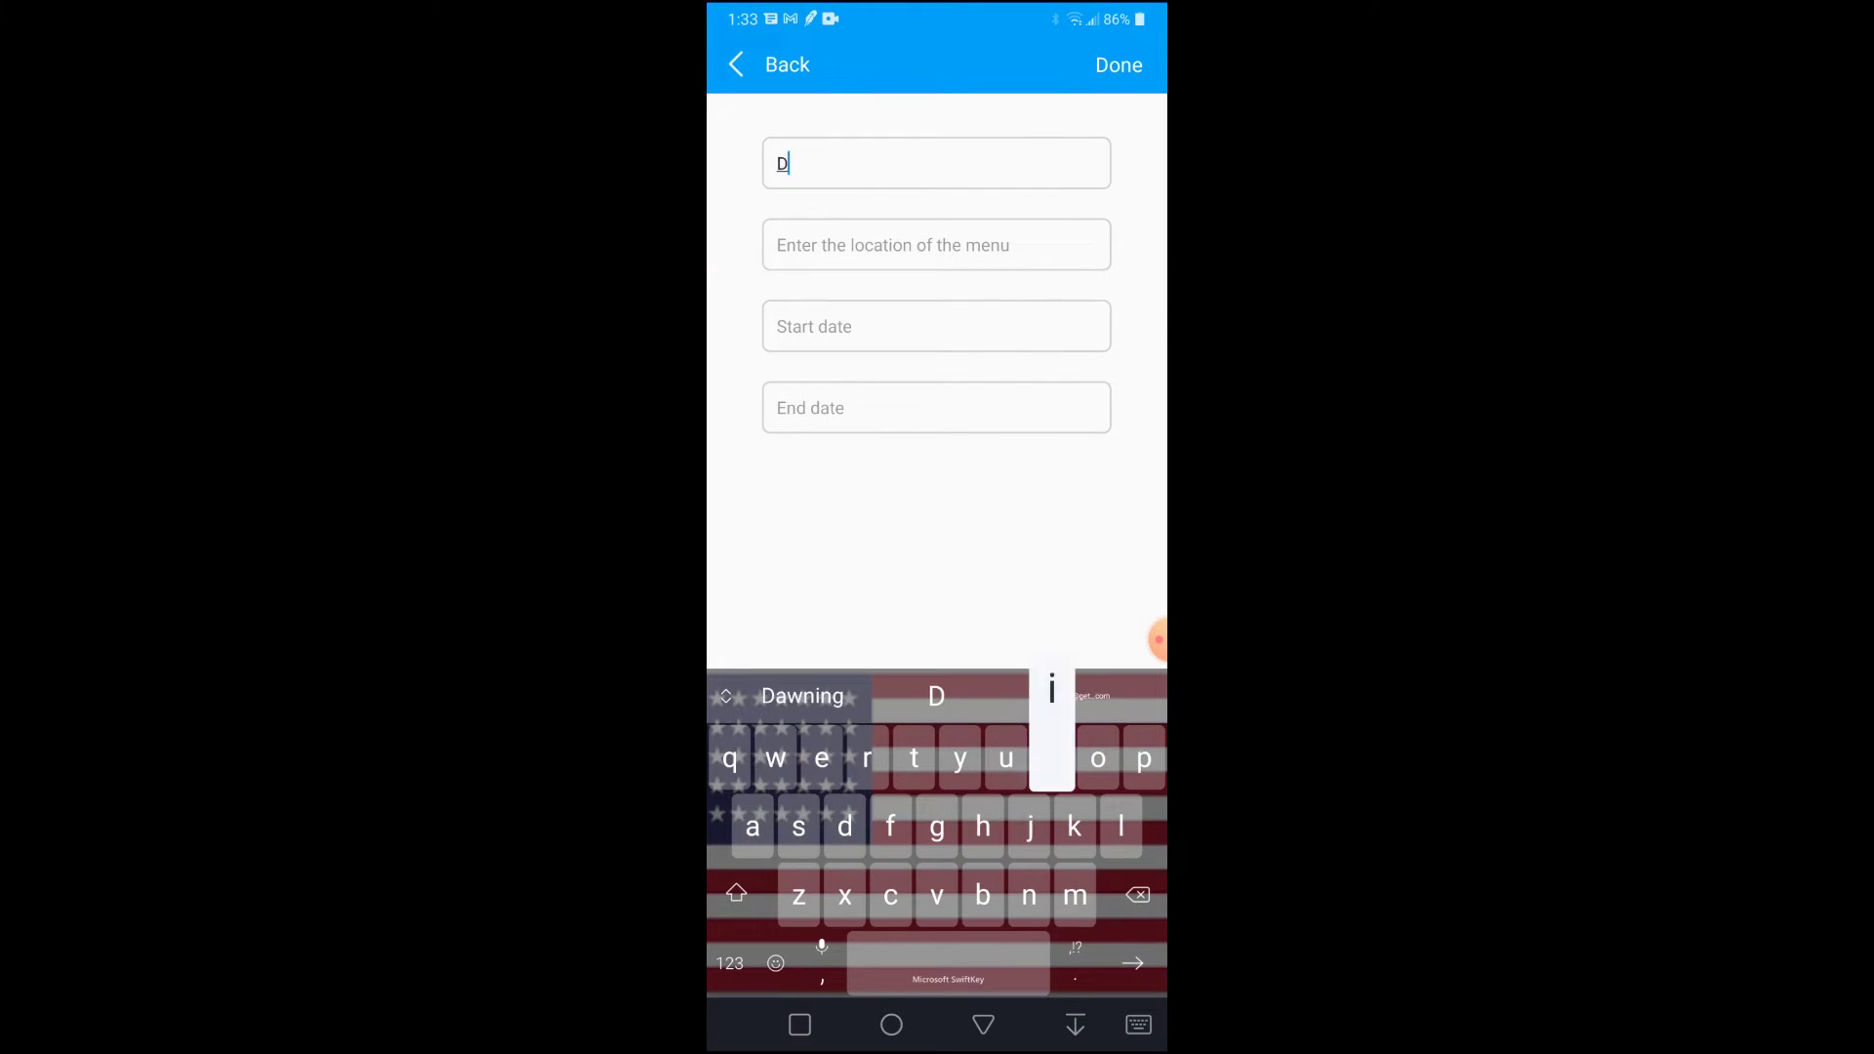
{"action": "type", "text": "inner DE"}
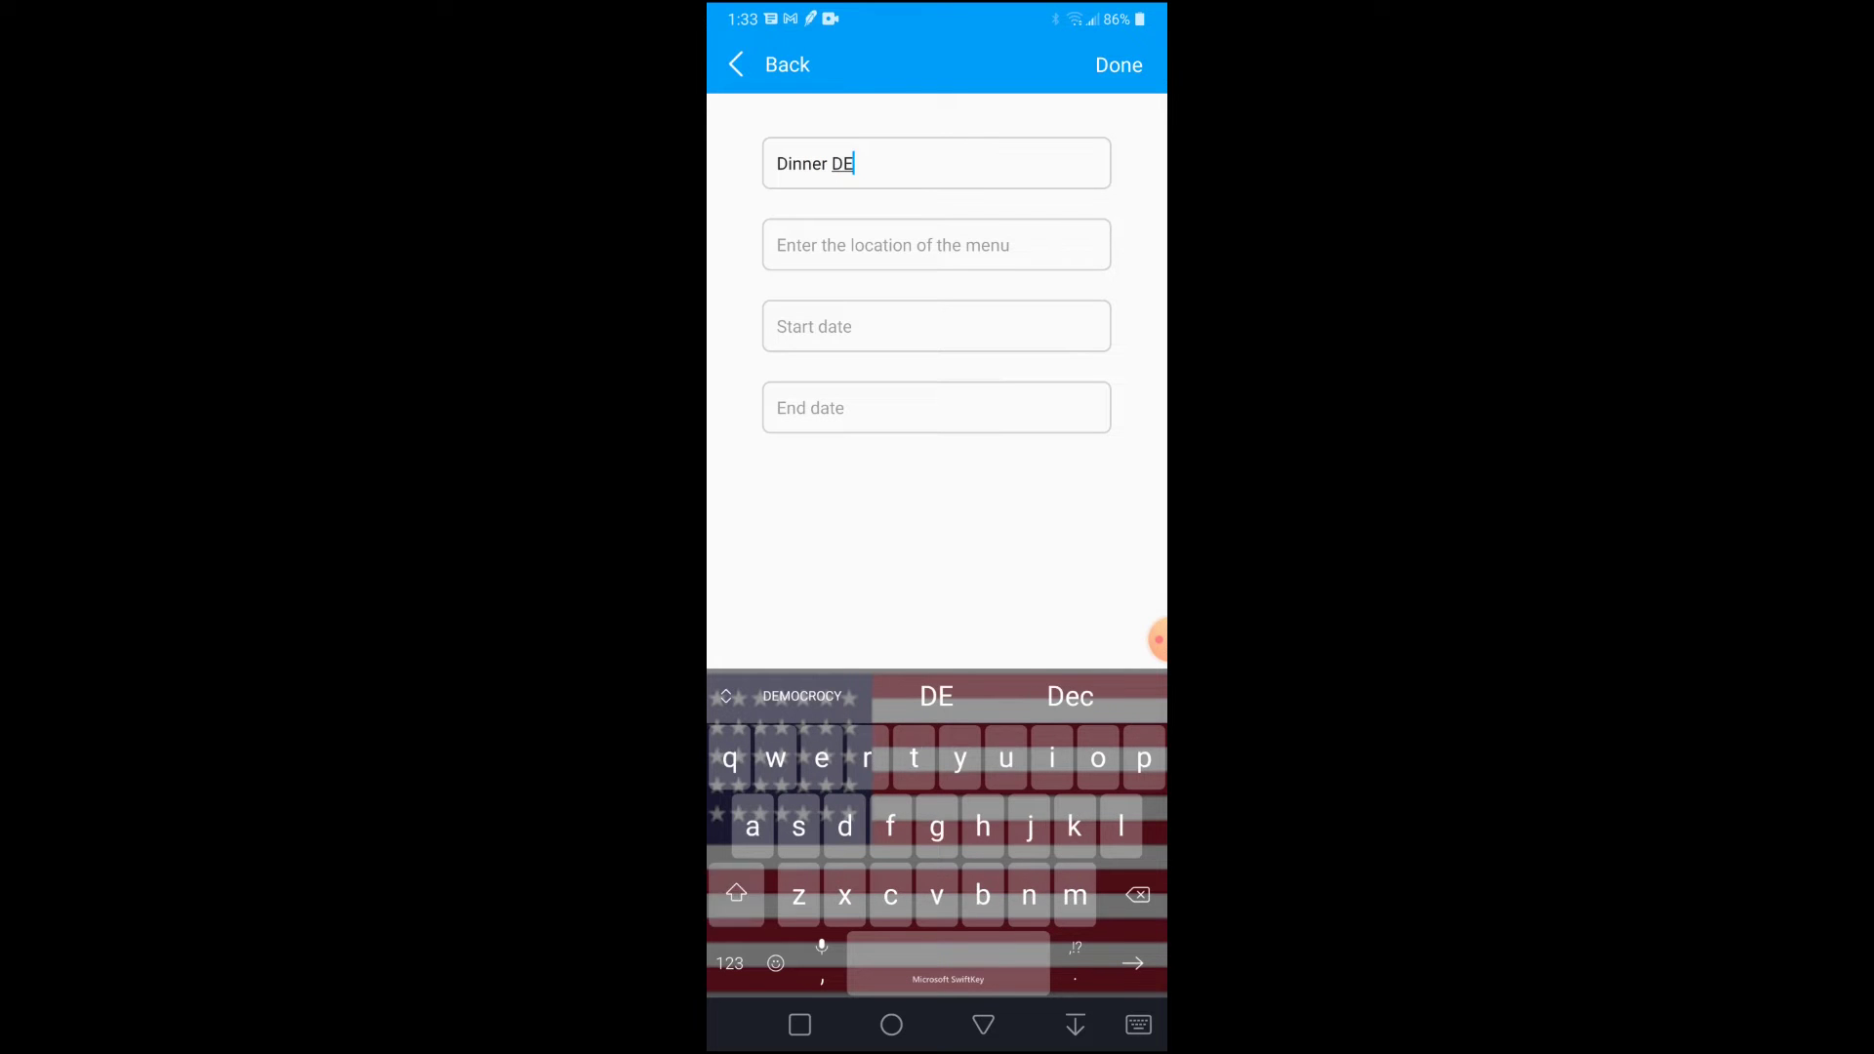
{"action": "type", "text": "MO"}
{"action": "key", "text": "Tab"}
{"action": "type", "text": "Por"}
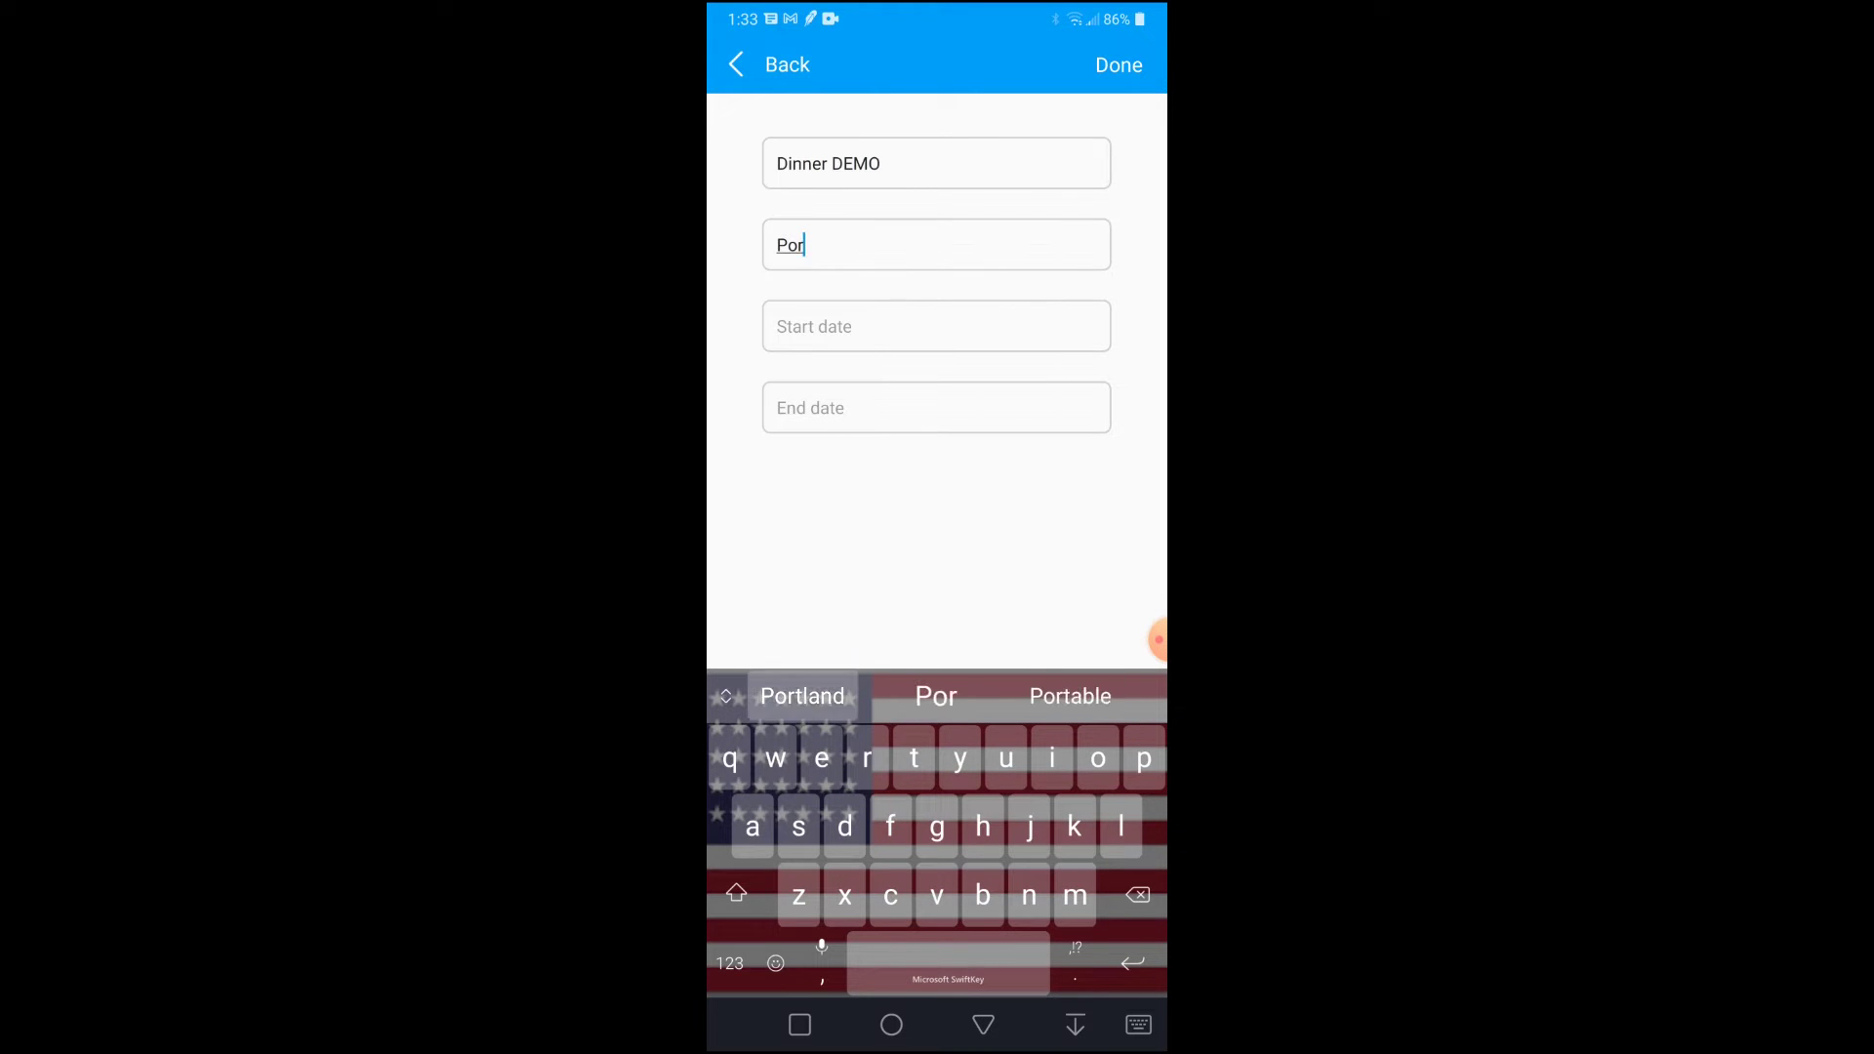
{"action": "left_click", "coordinate": [802, 696]}
Set start and end dates to January 5, save the menu and dismiss the participants prompt.
{"action": "left_click", "coordinate": [935, 326]}
{"action": "left_click", "coordinate": [1048, 759]}
{"action": "left_click", "coordinate": [936, 407]}
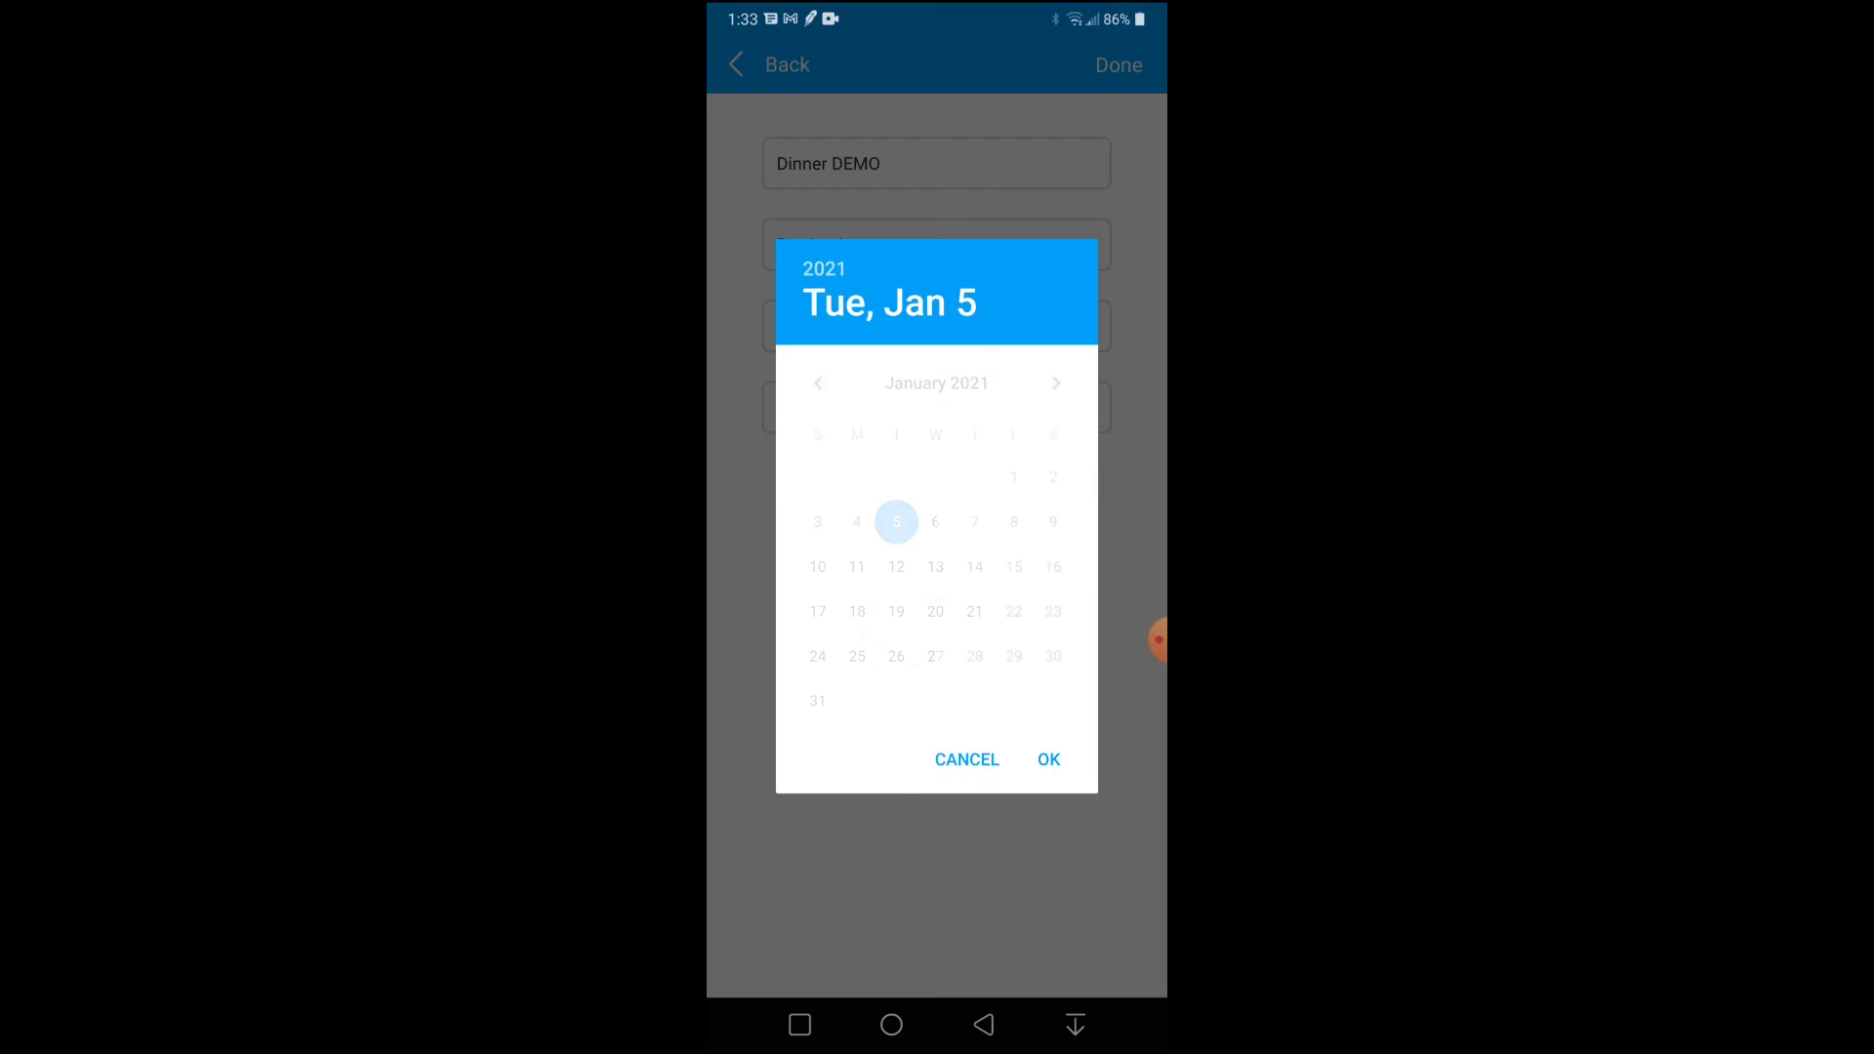
{"action": "left_click", "coordinate": [1048, 759]}
{"action": "left_click", "coordinate": [1118, 64]}
{"action": "left_click", "coordinate": [963, 593]}
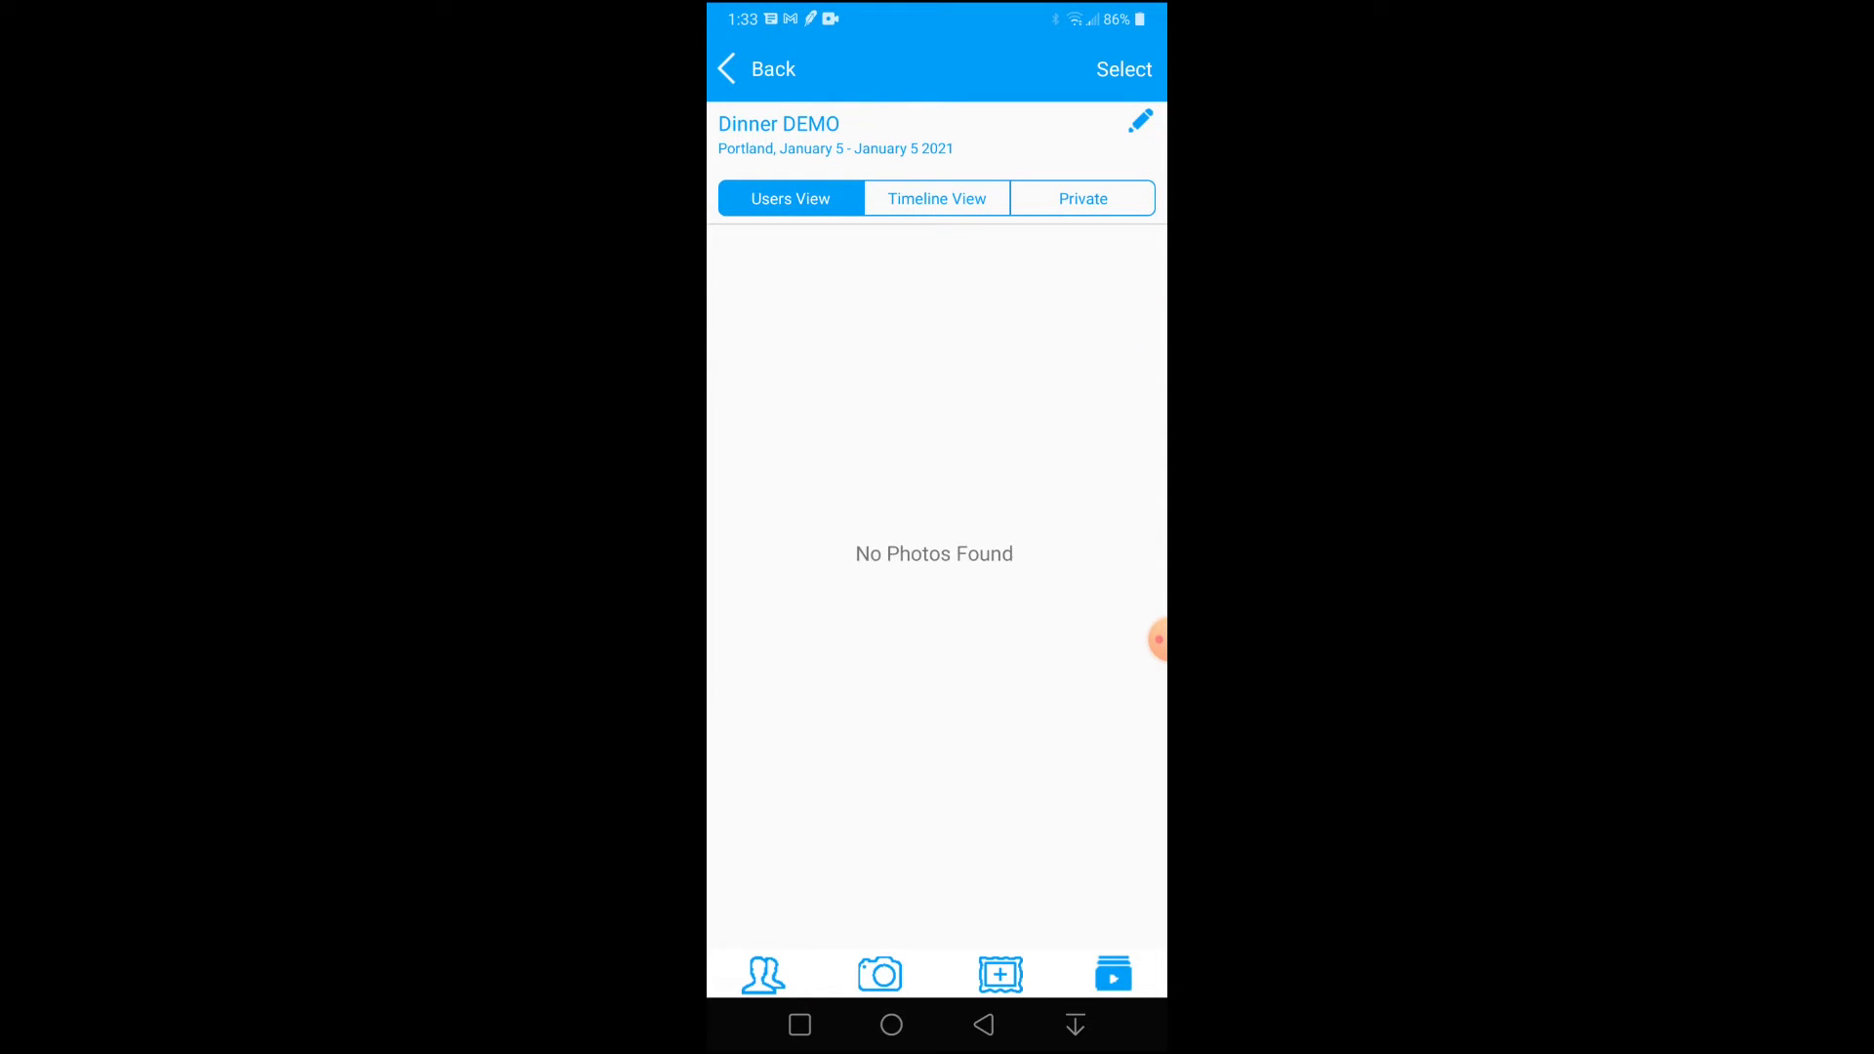
Pick the photos from the ddm album and upload the 4 images to Dinner DEMO.
{"action": "left_click", "coordinate": [937, 347]}
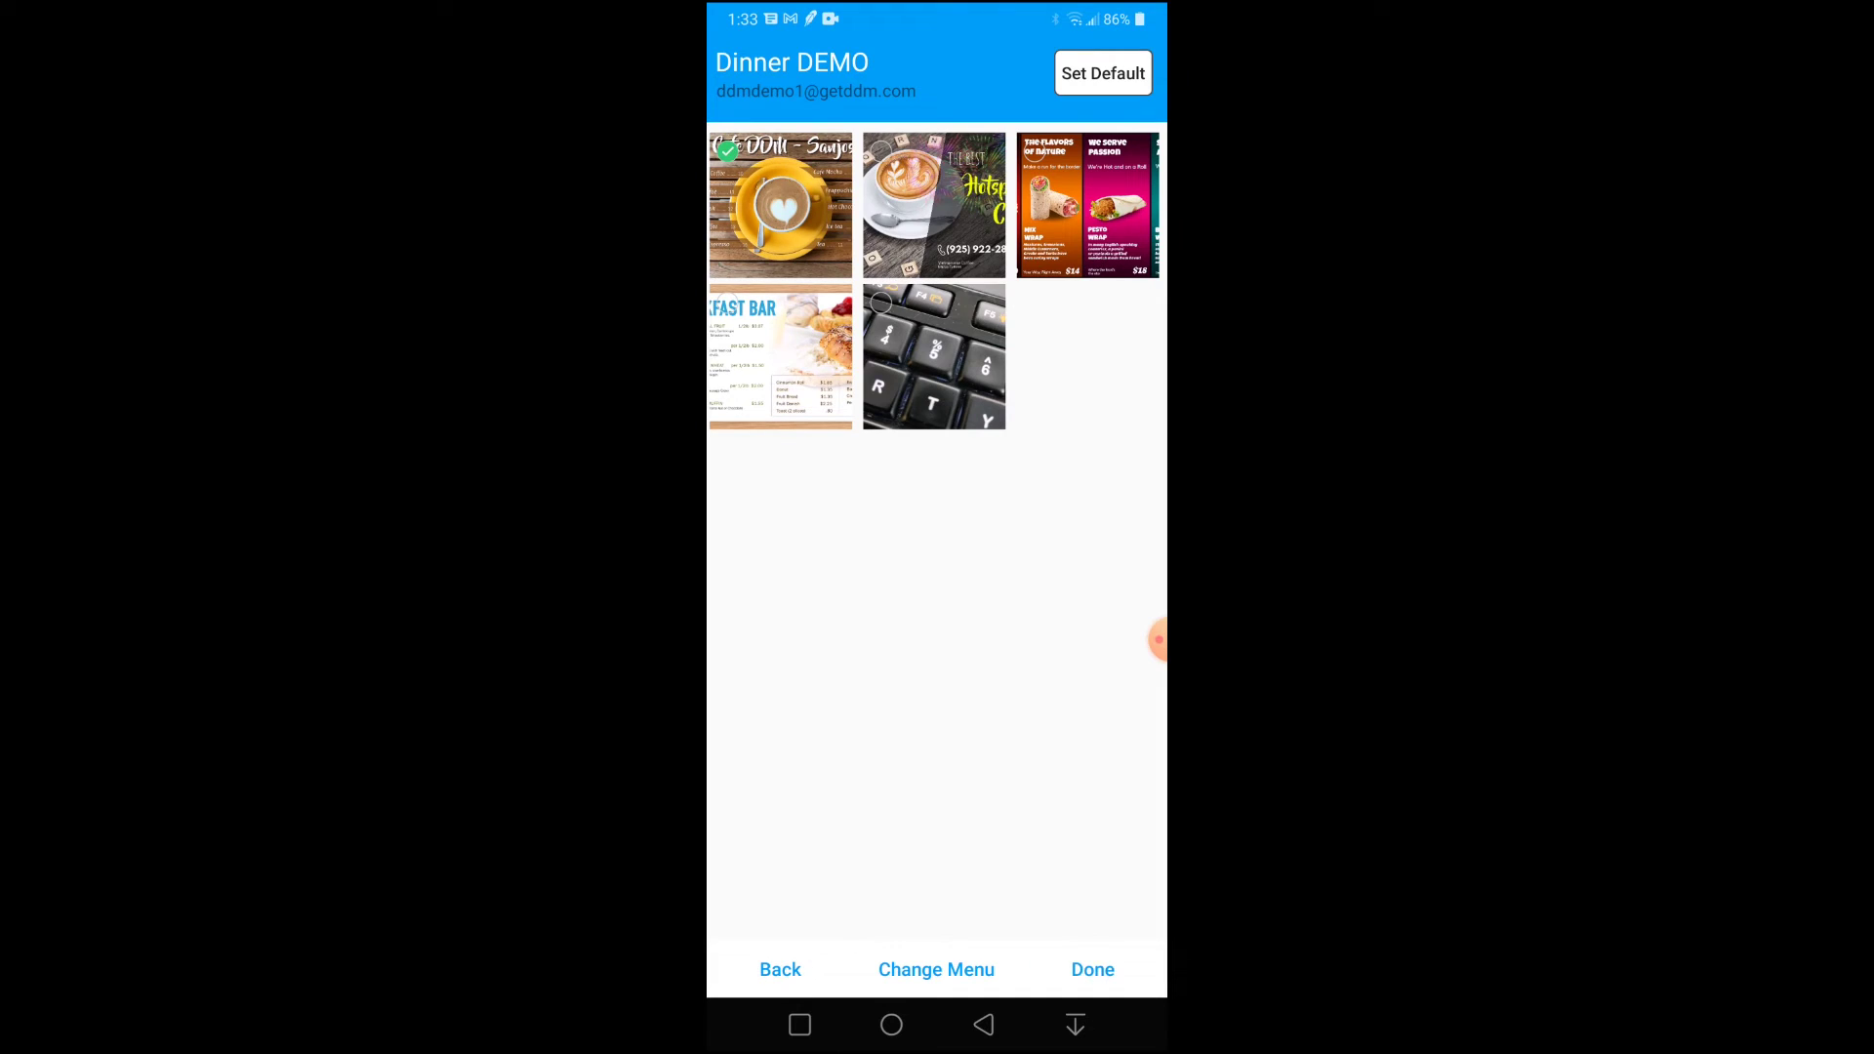
{"action": "left_click", "coordinate": [1092, 969]}
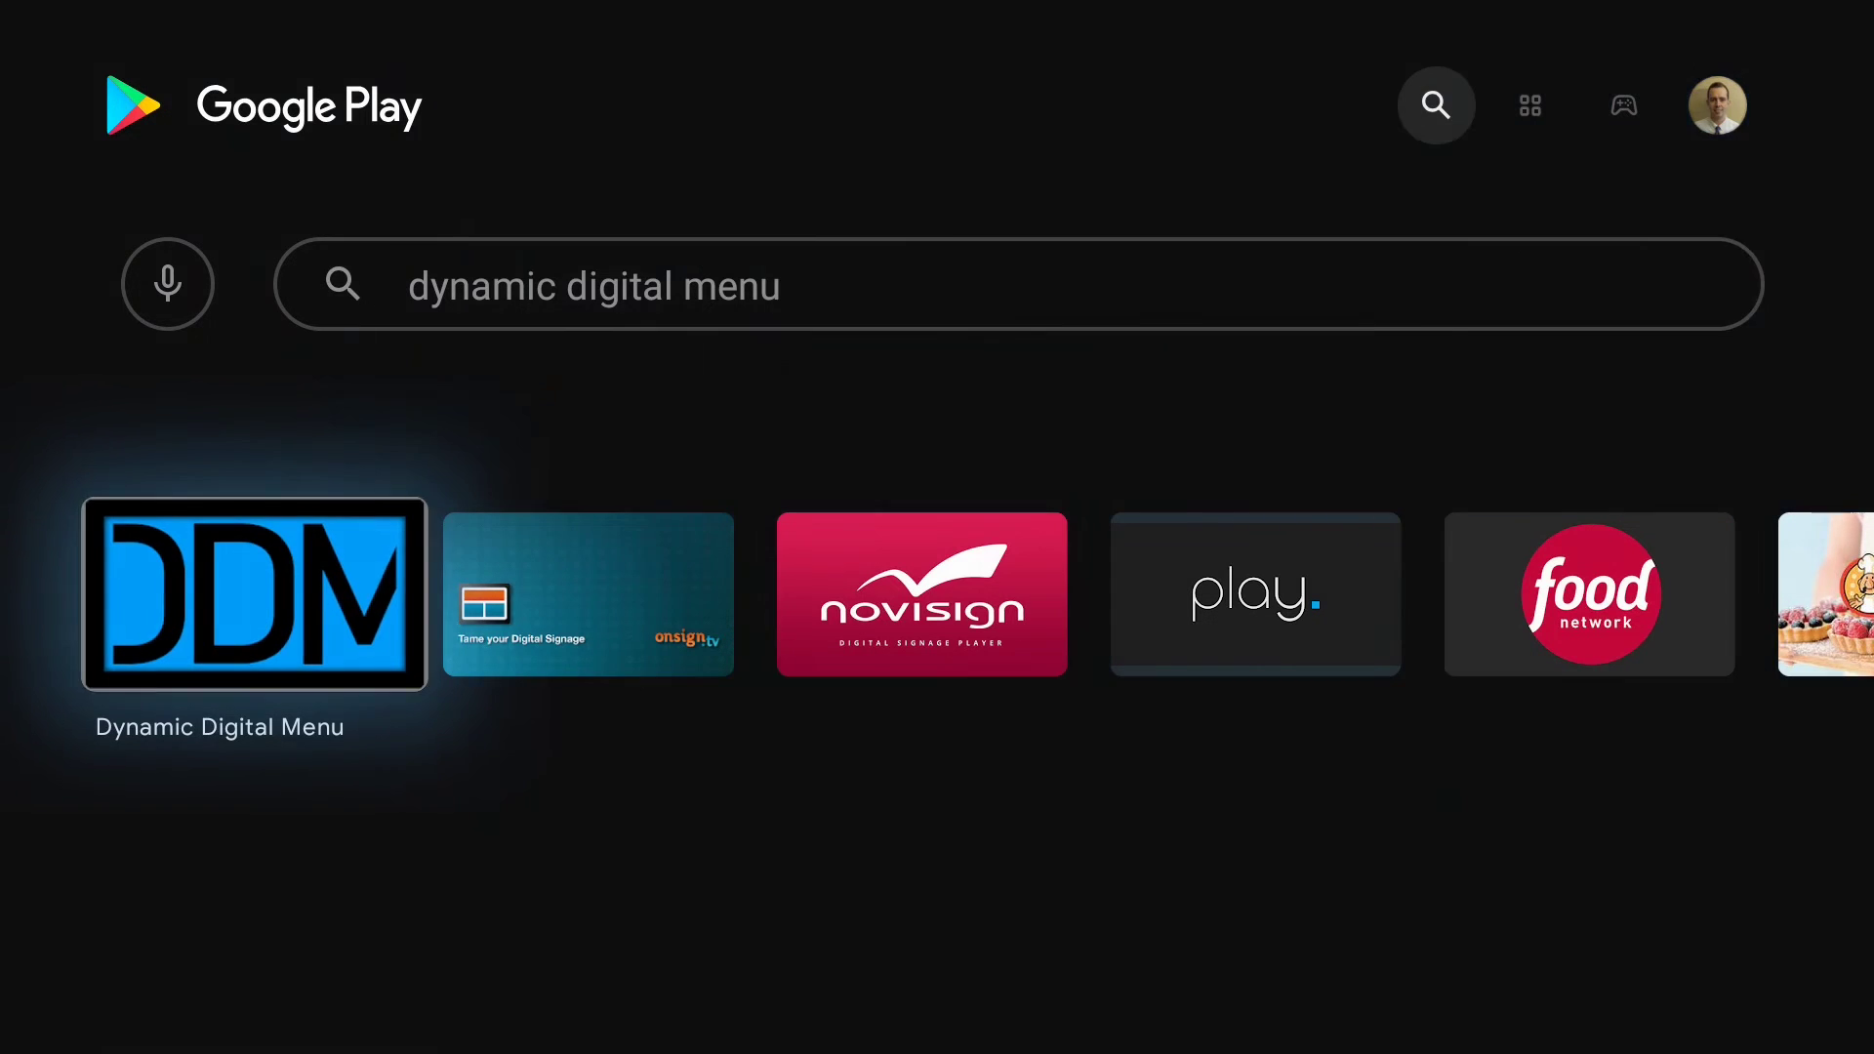
Install Dynamic Digital Menu from the Google Play search results on Android TV.
{"action": "key", "text": "Return"}
{"action": "key", "text": "Return"}
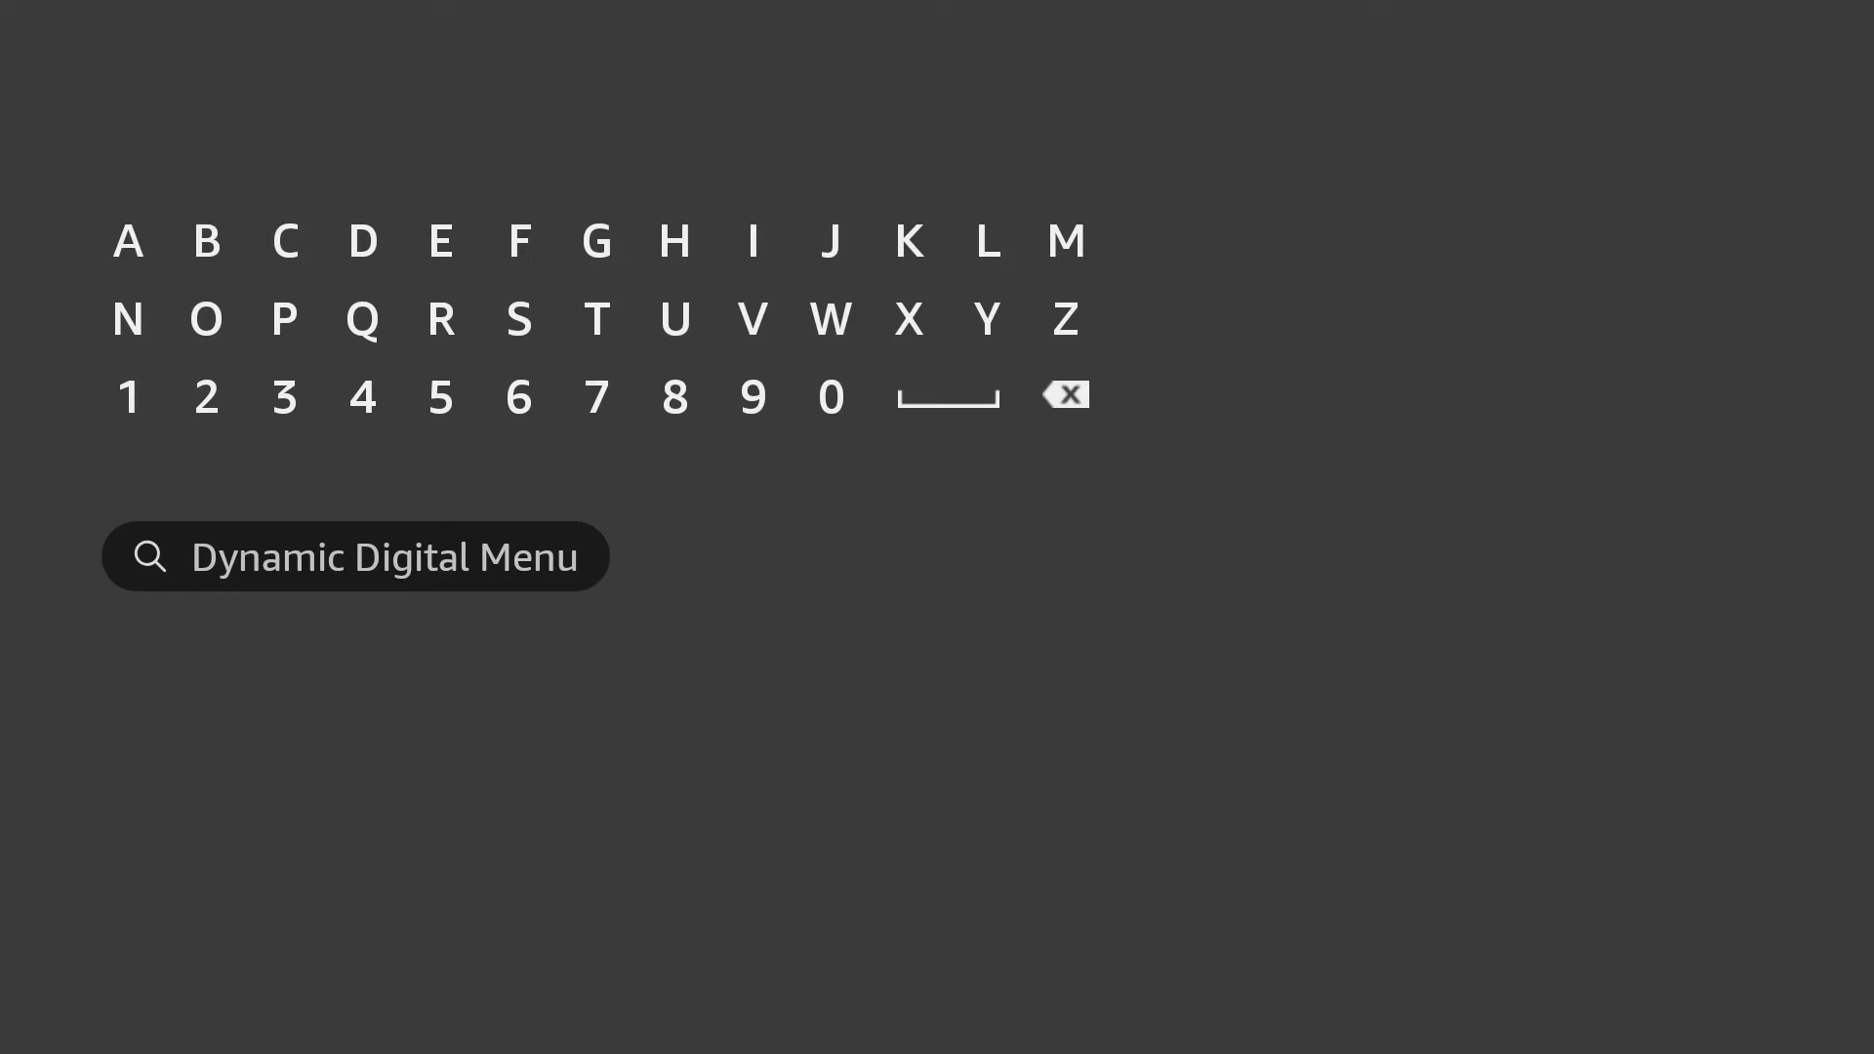
Find Dynamic Digital Menu in Fire TV search results and download the app.
{"action": "key", "text": "Return"}
{"action": "key", "text": "Down"}
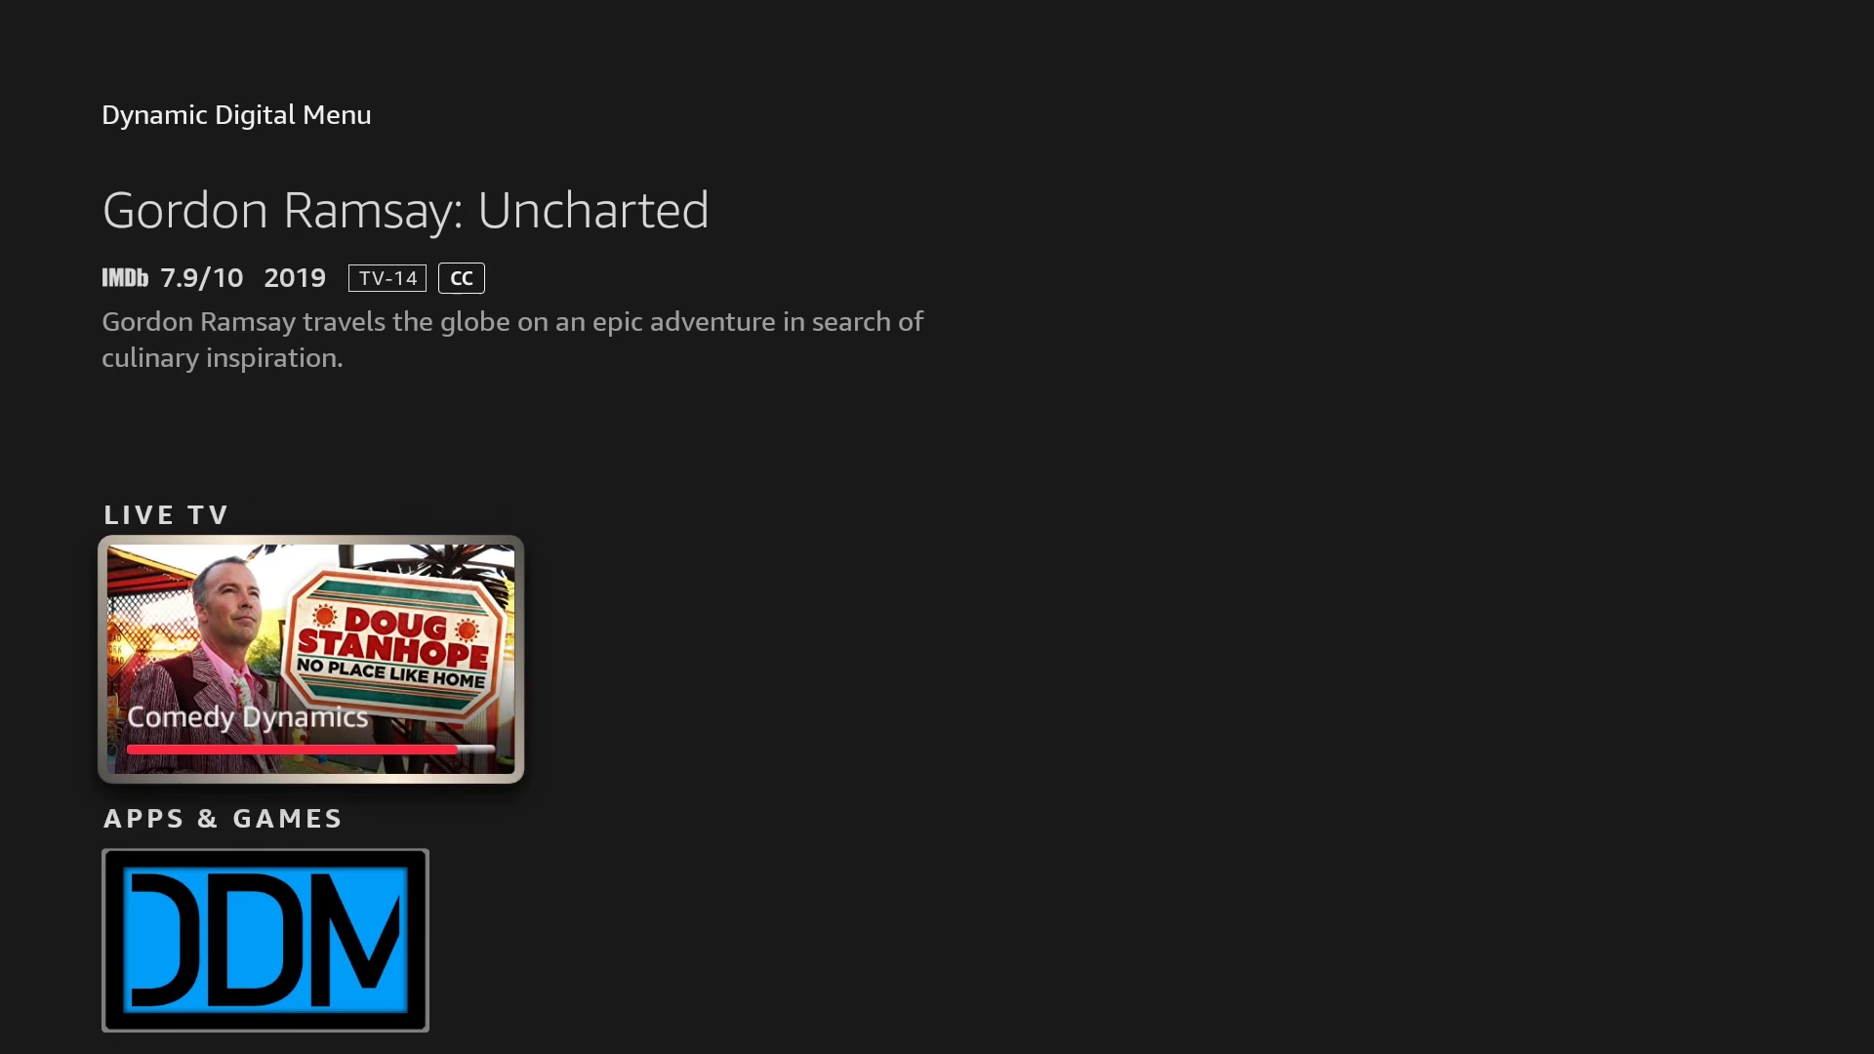
{"action": "key", "text": "Down"}
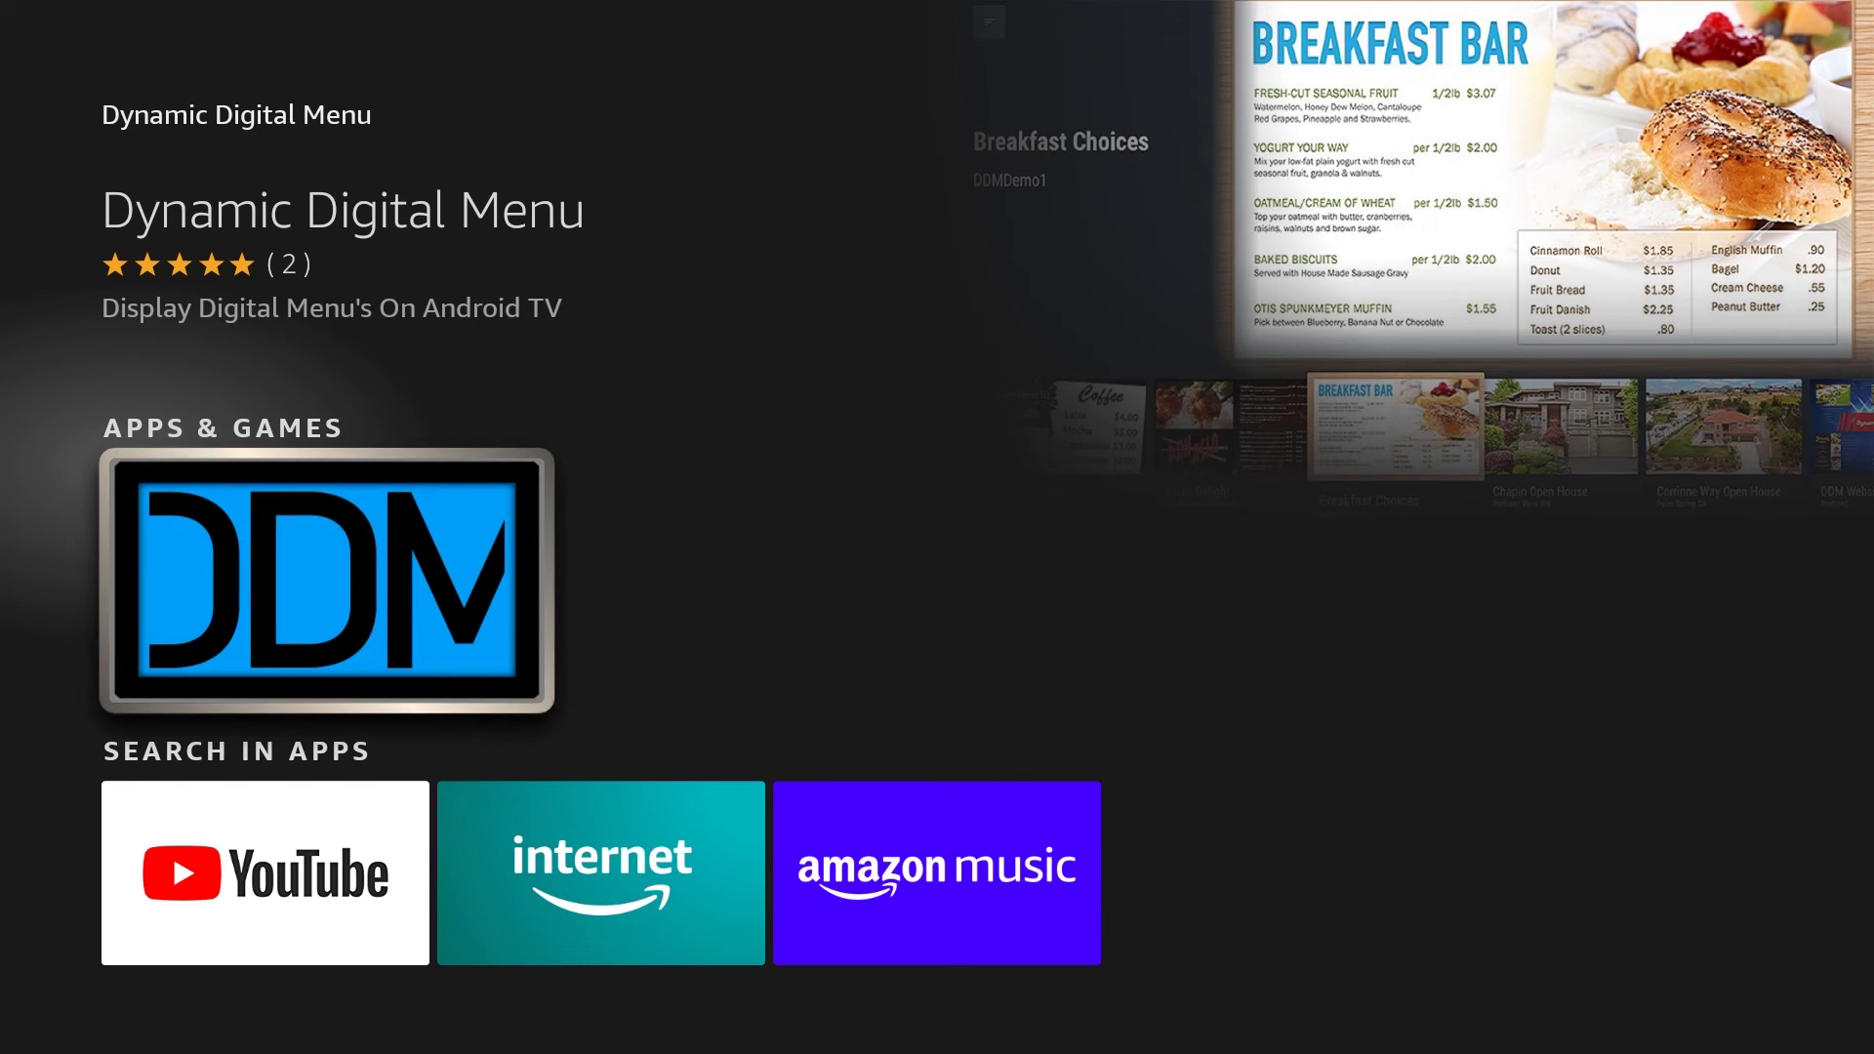
{"action": "key", "text": "Return"}
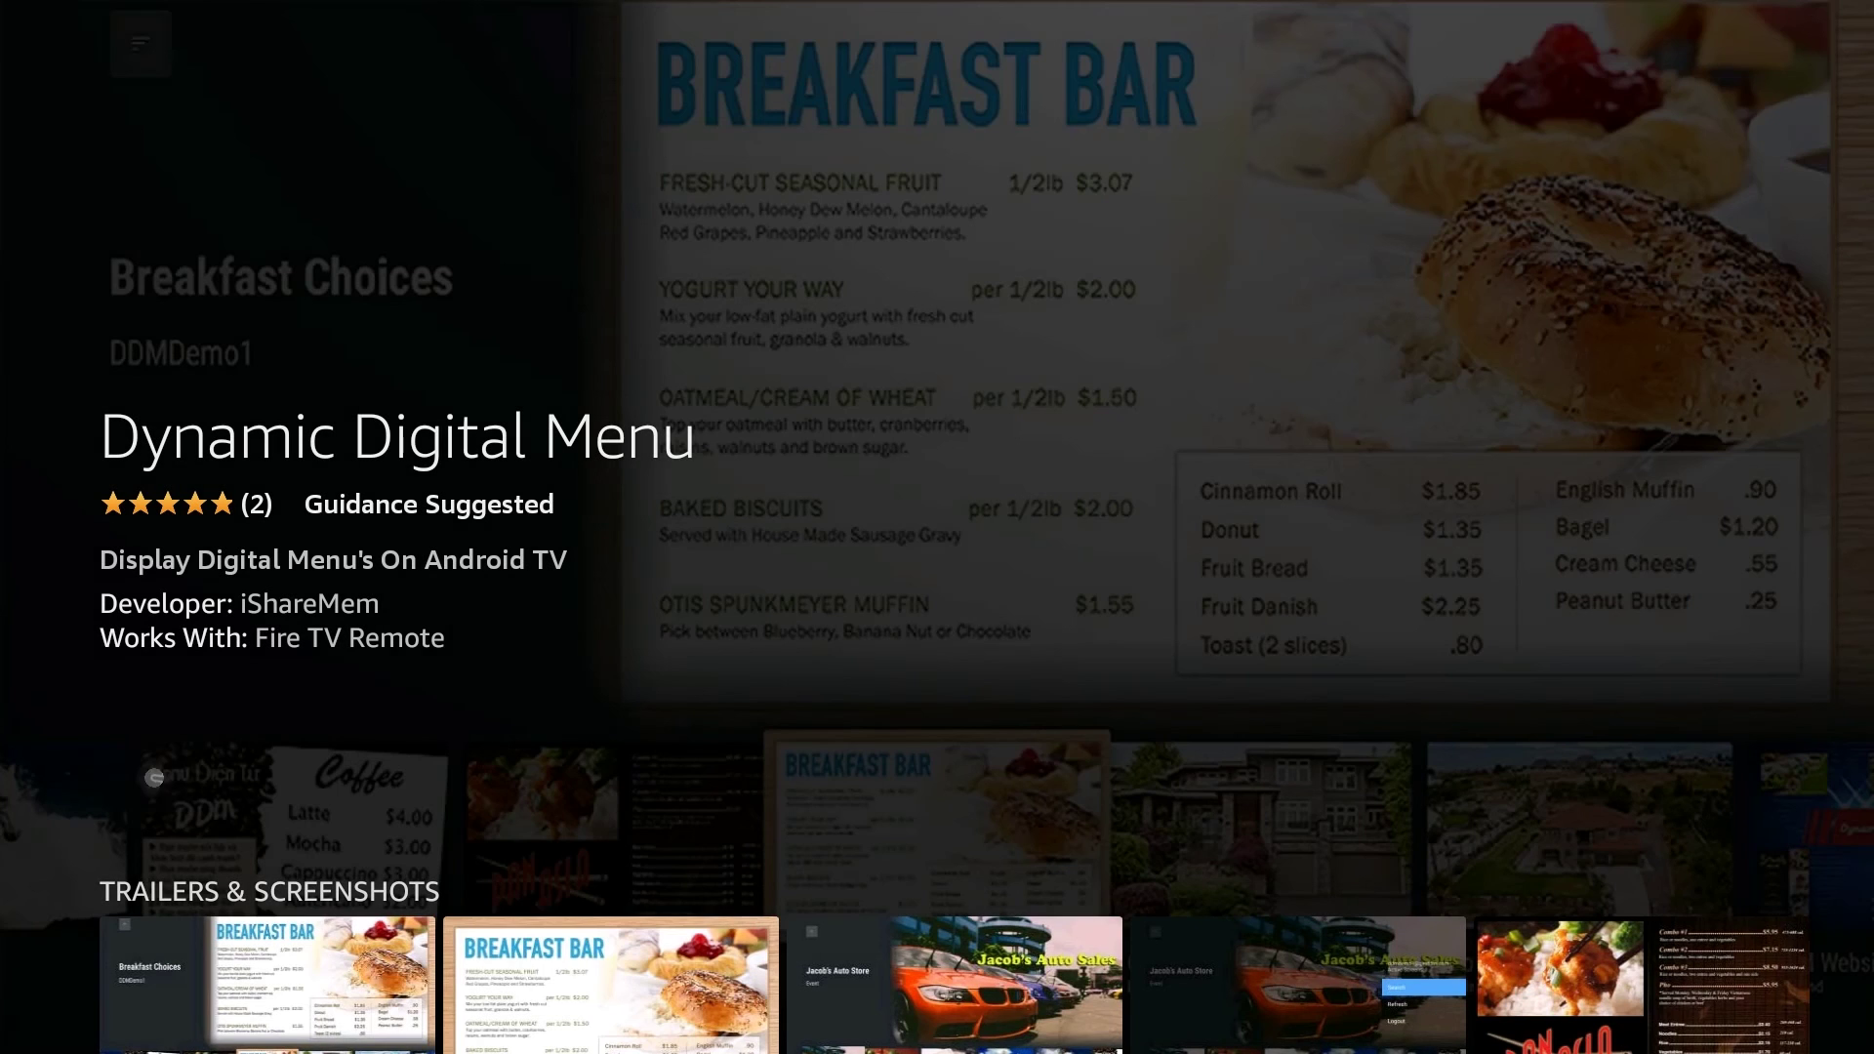
{"action": "key", "text": "Return"}
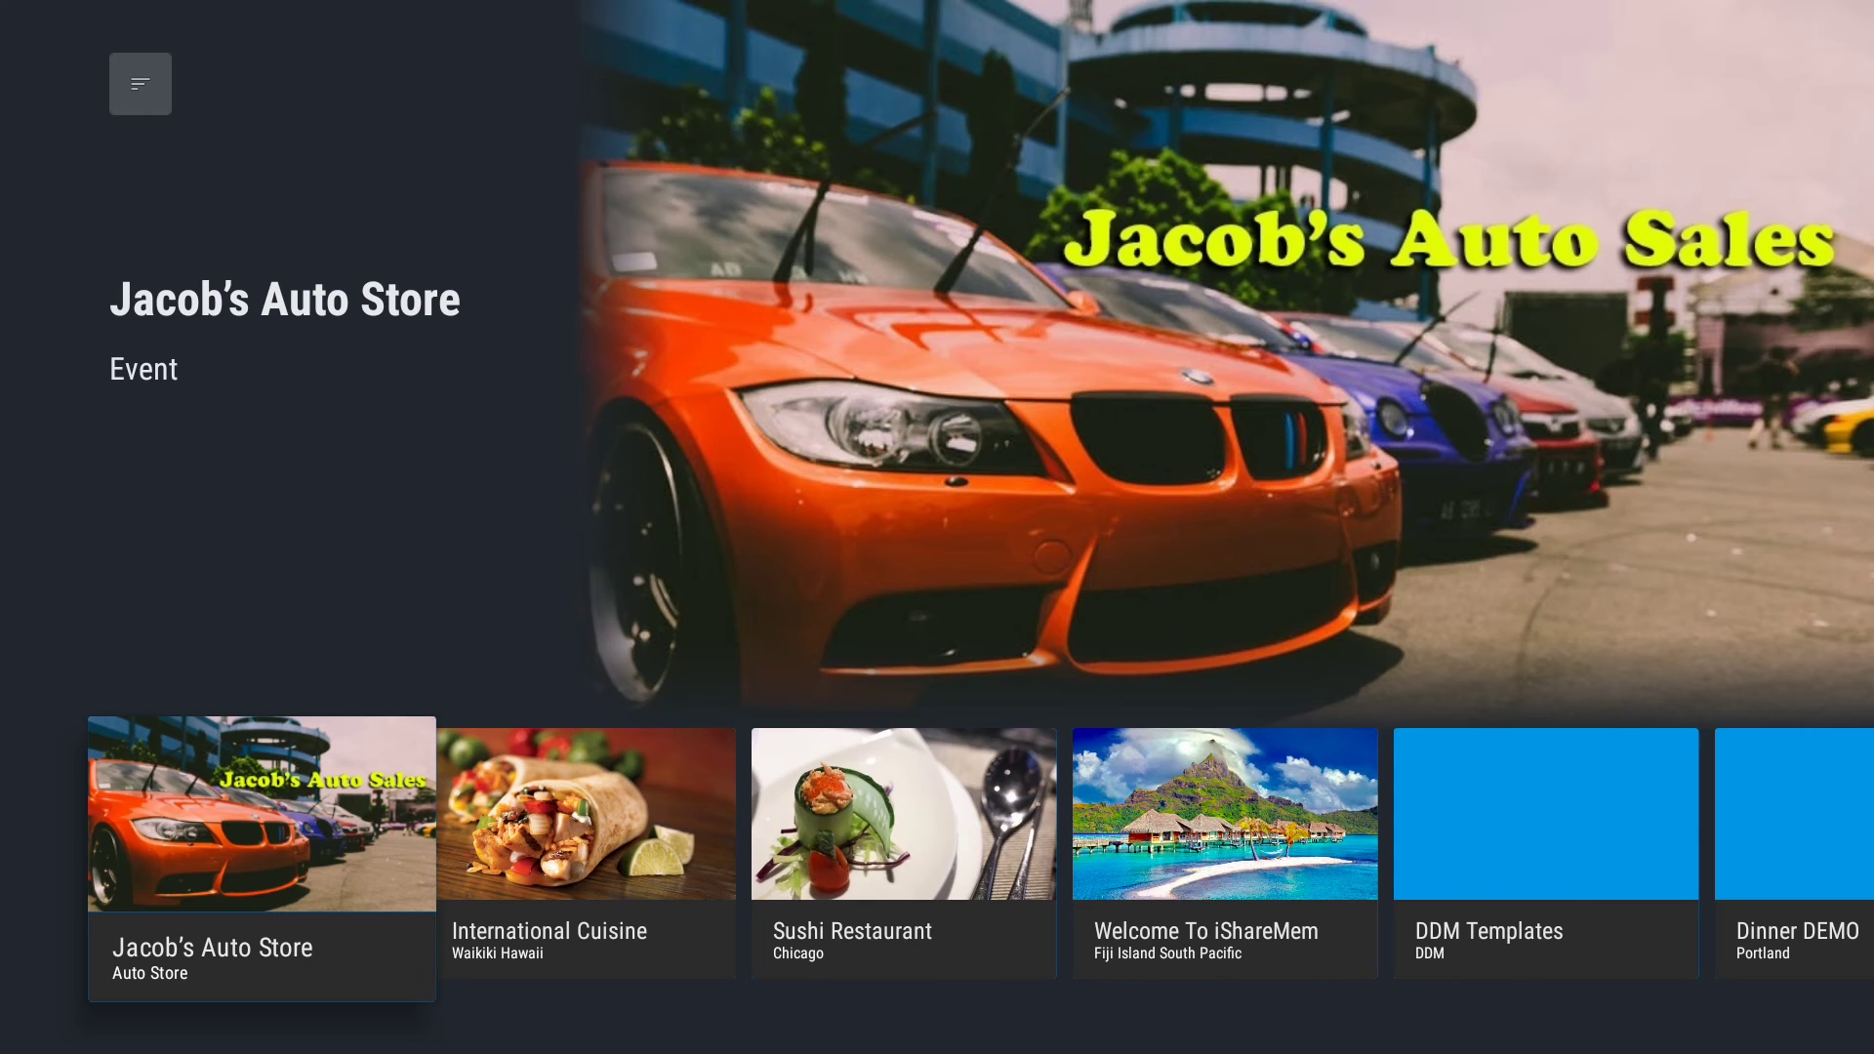
{"action": "key", "text": "Right"}
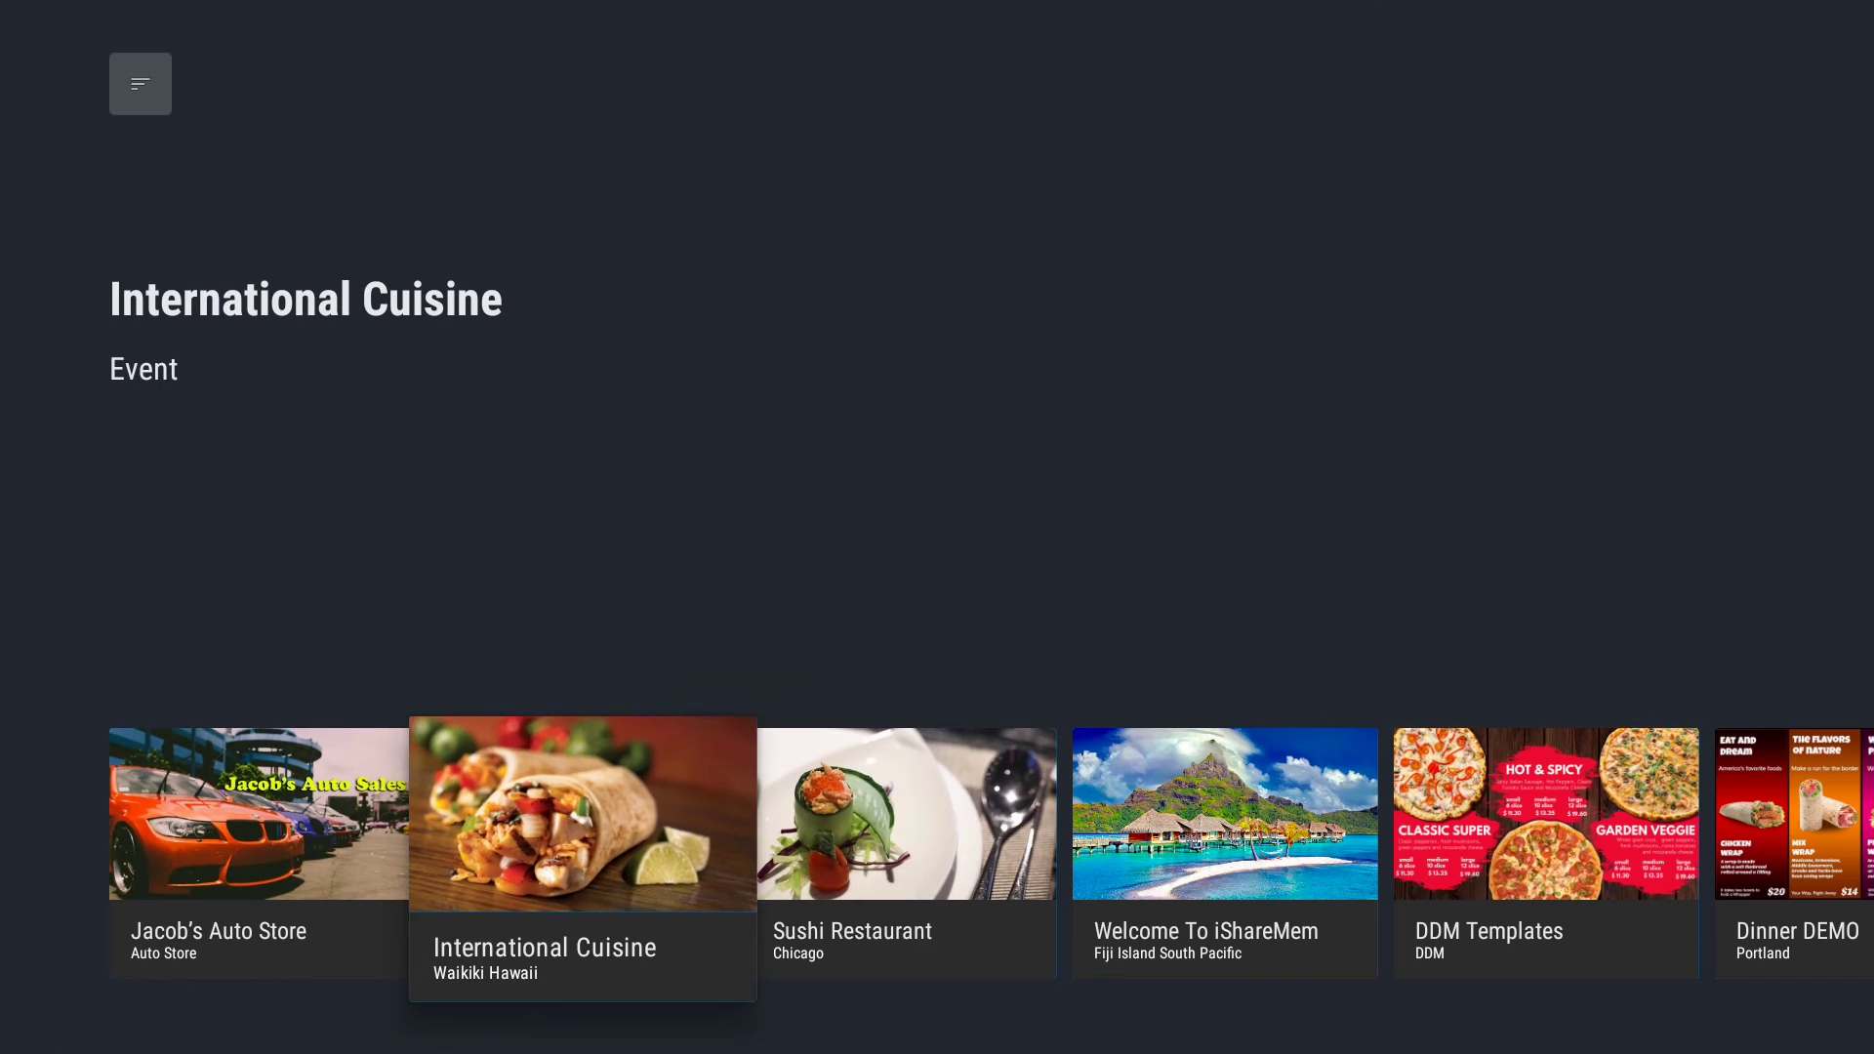
{"action": "key", "text": "Right"}
{"action": "key", "text": "Right"}
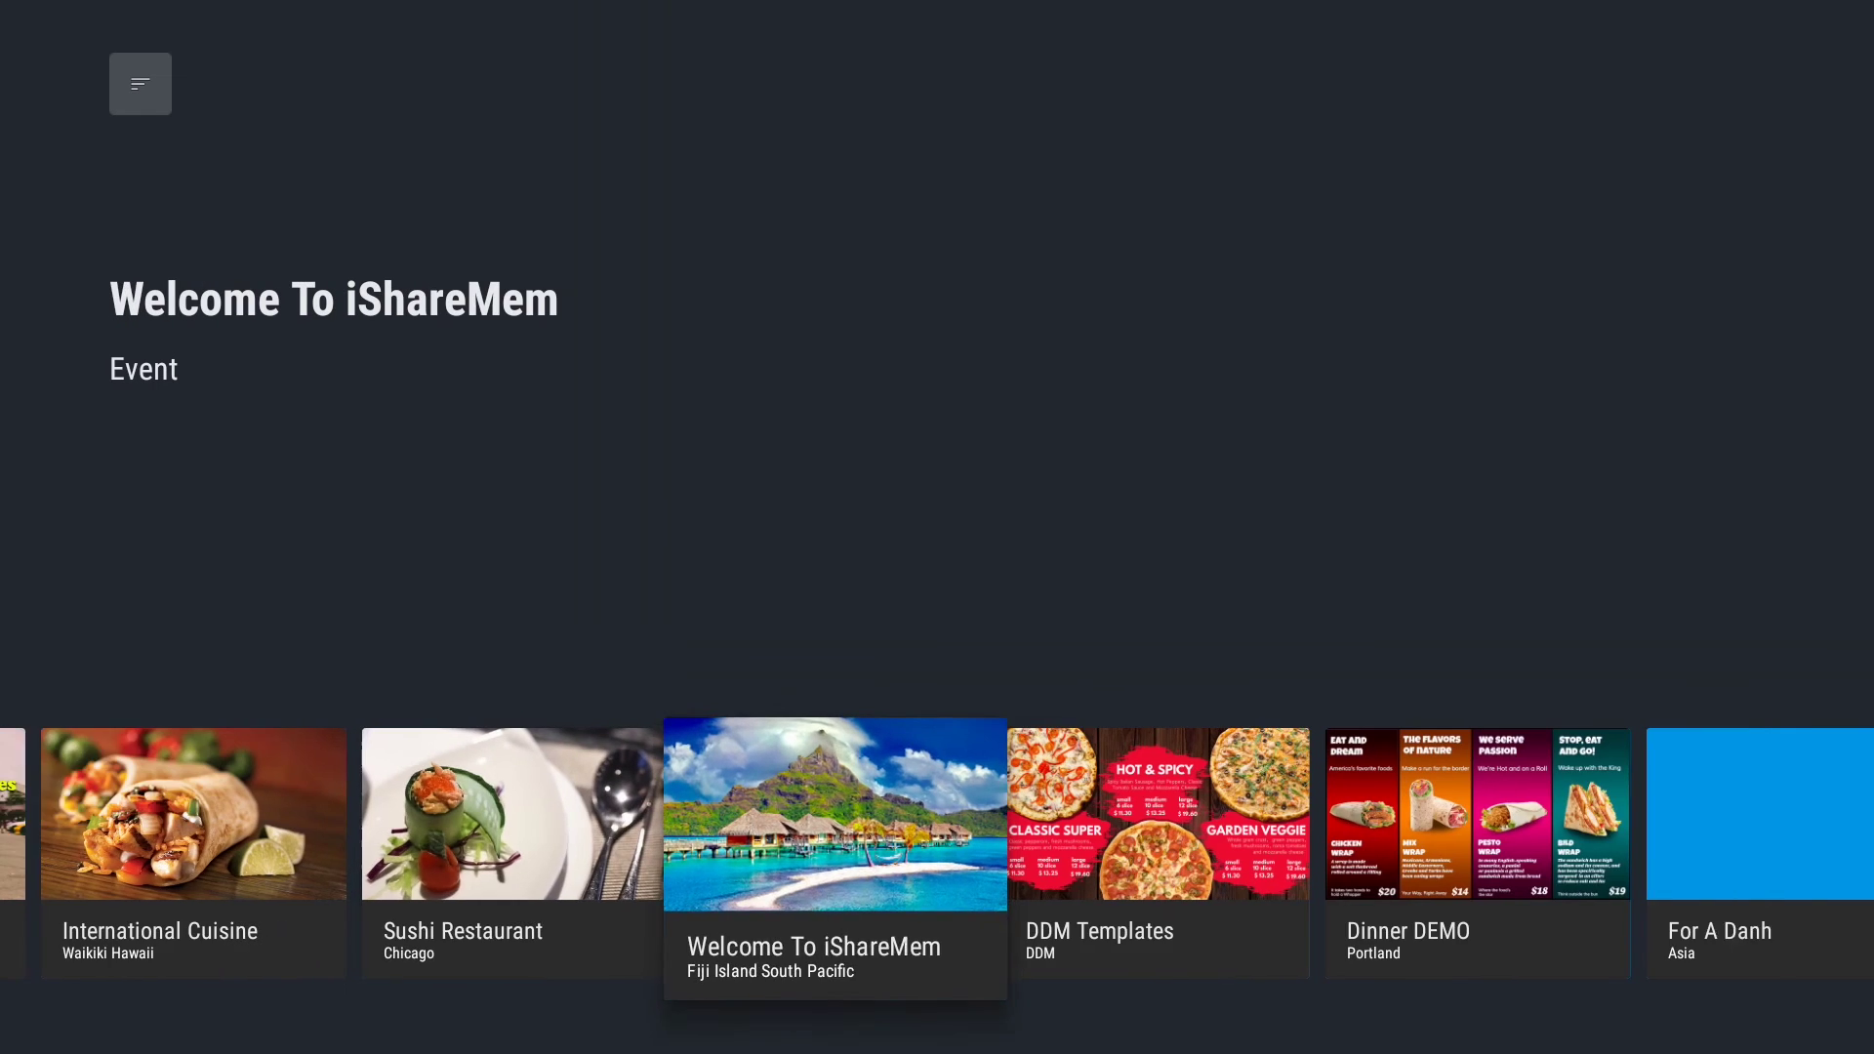
{"action": "key", "text": "Right"}
{"action": "key", "text": "Right"}
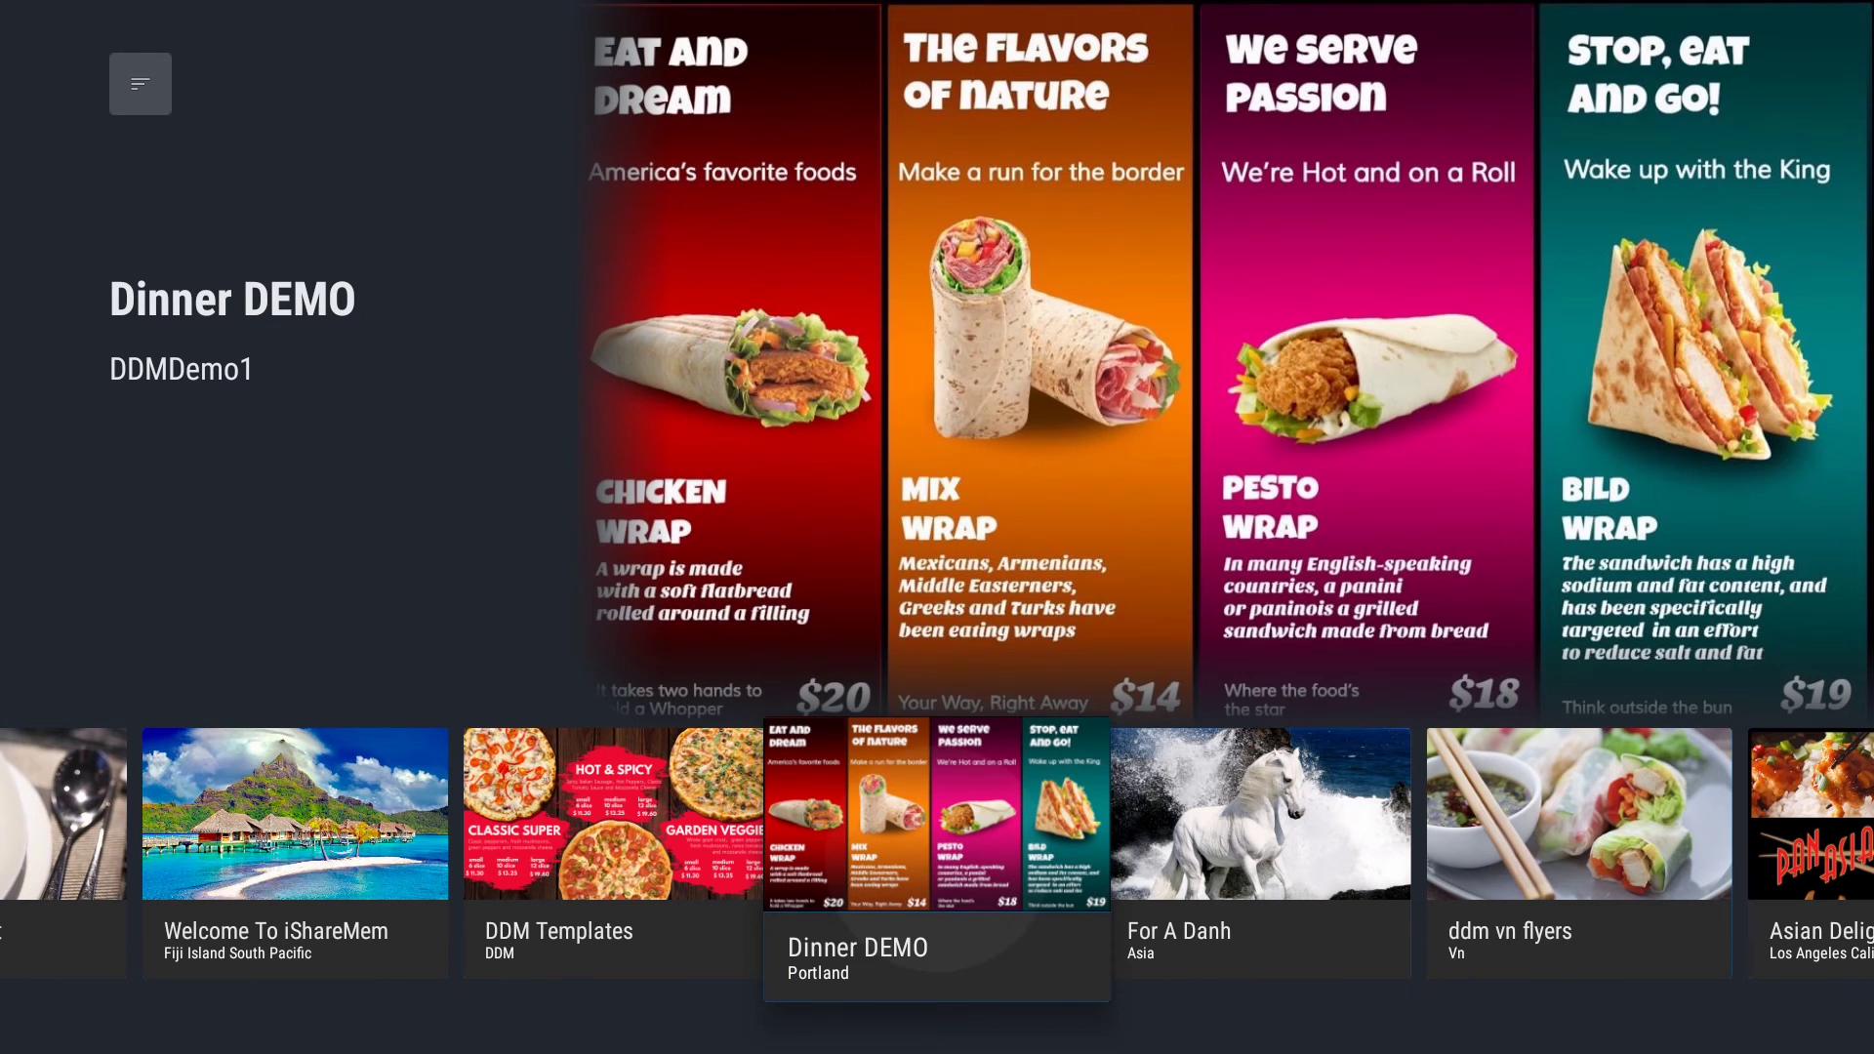
{"action": "key", "text": "Return"}
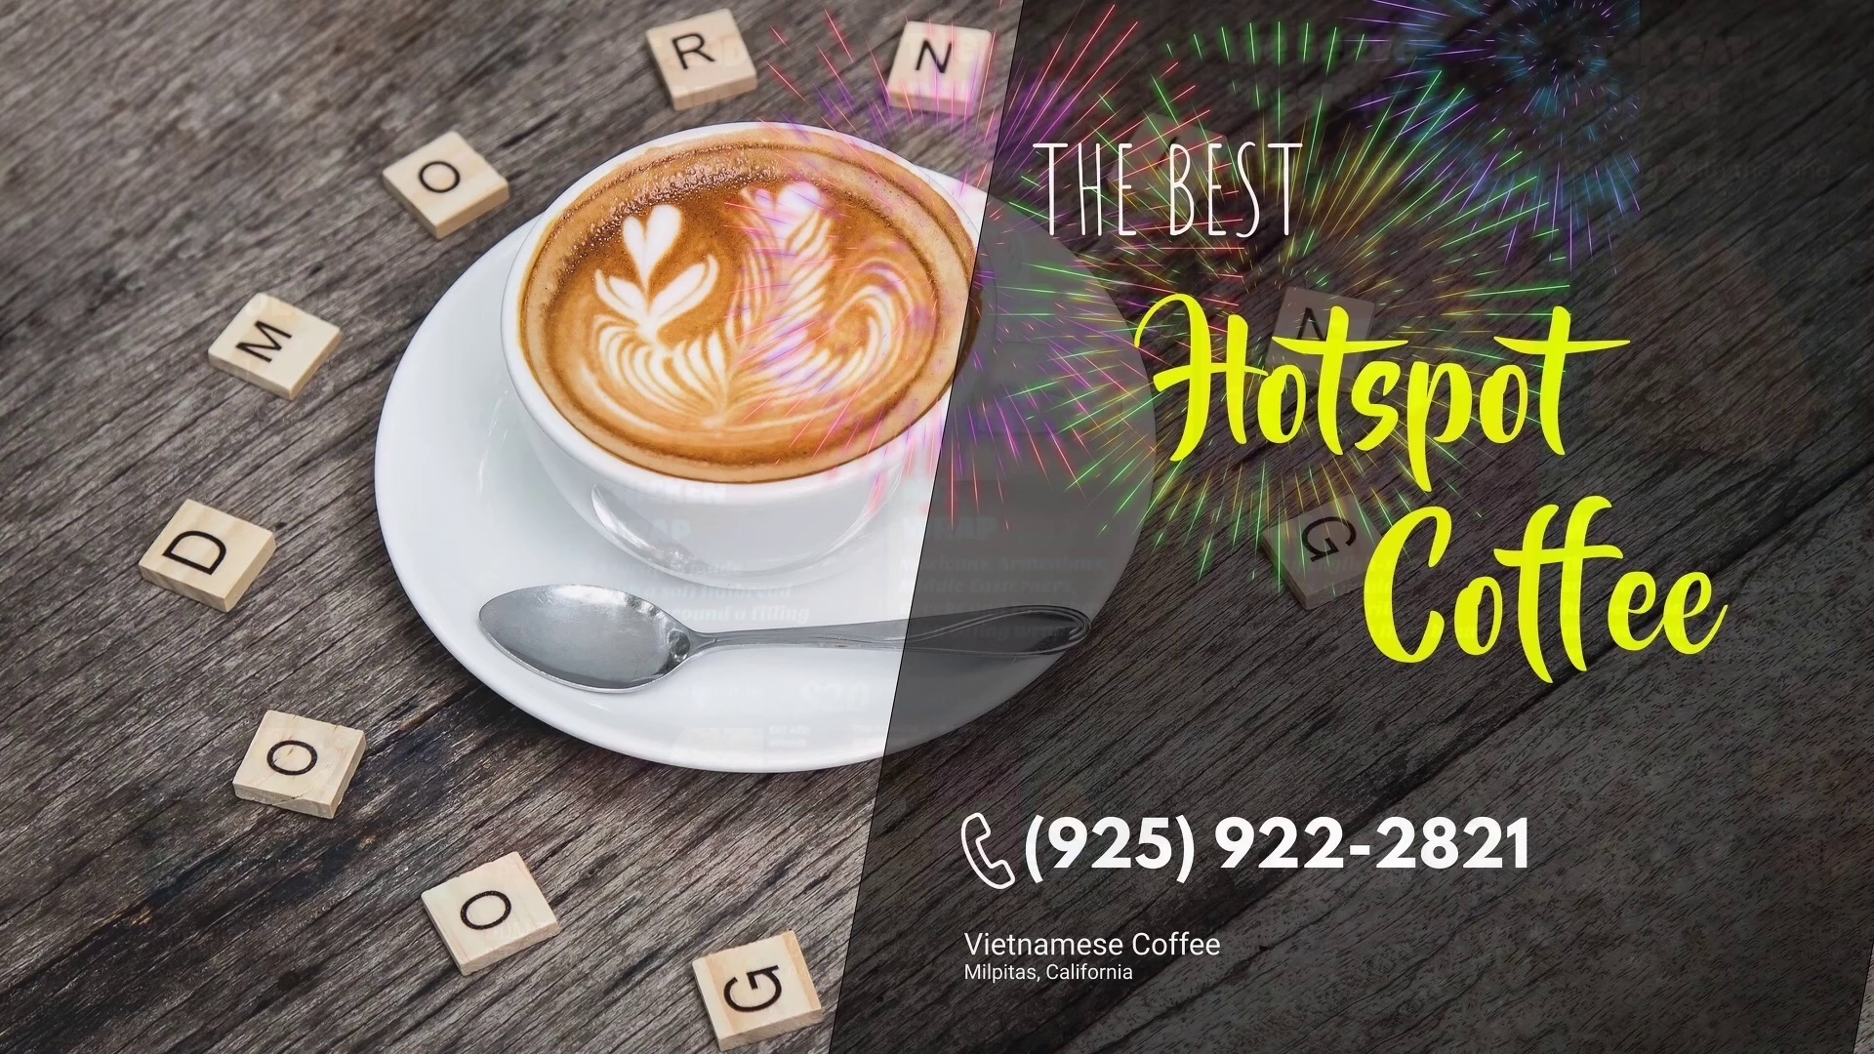
{"action": "key", "text": "Escape"}
{"action": "key", "text": "Right"}
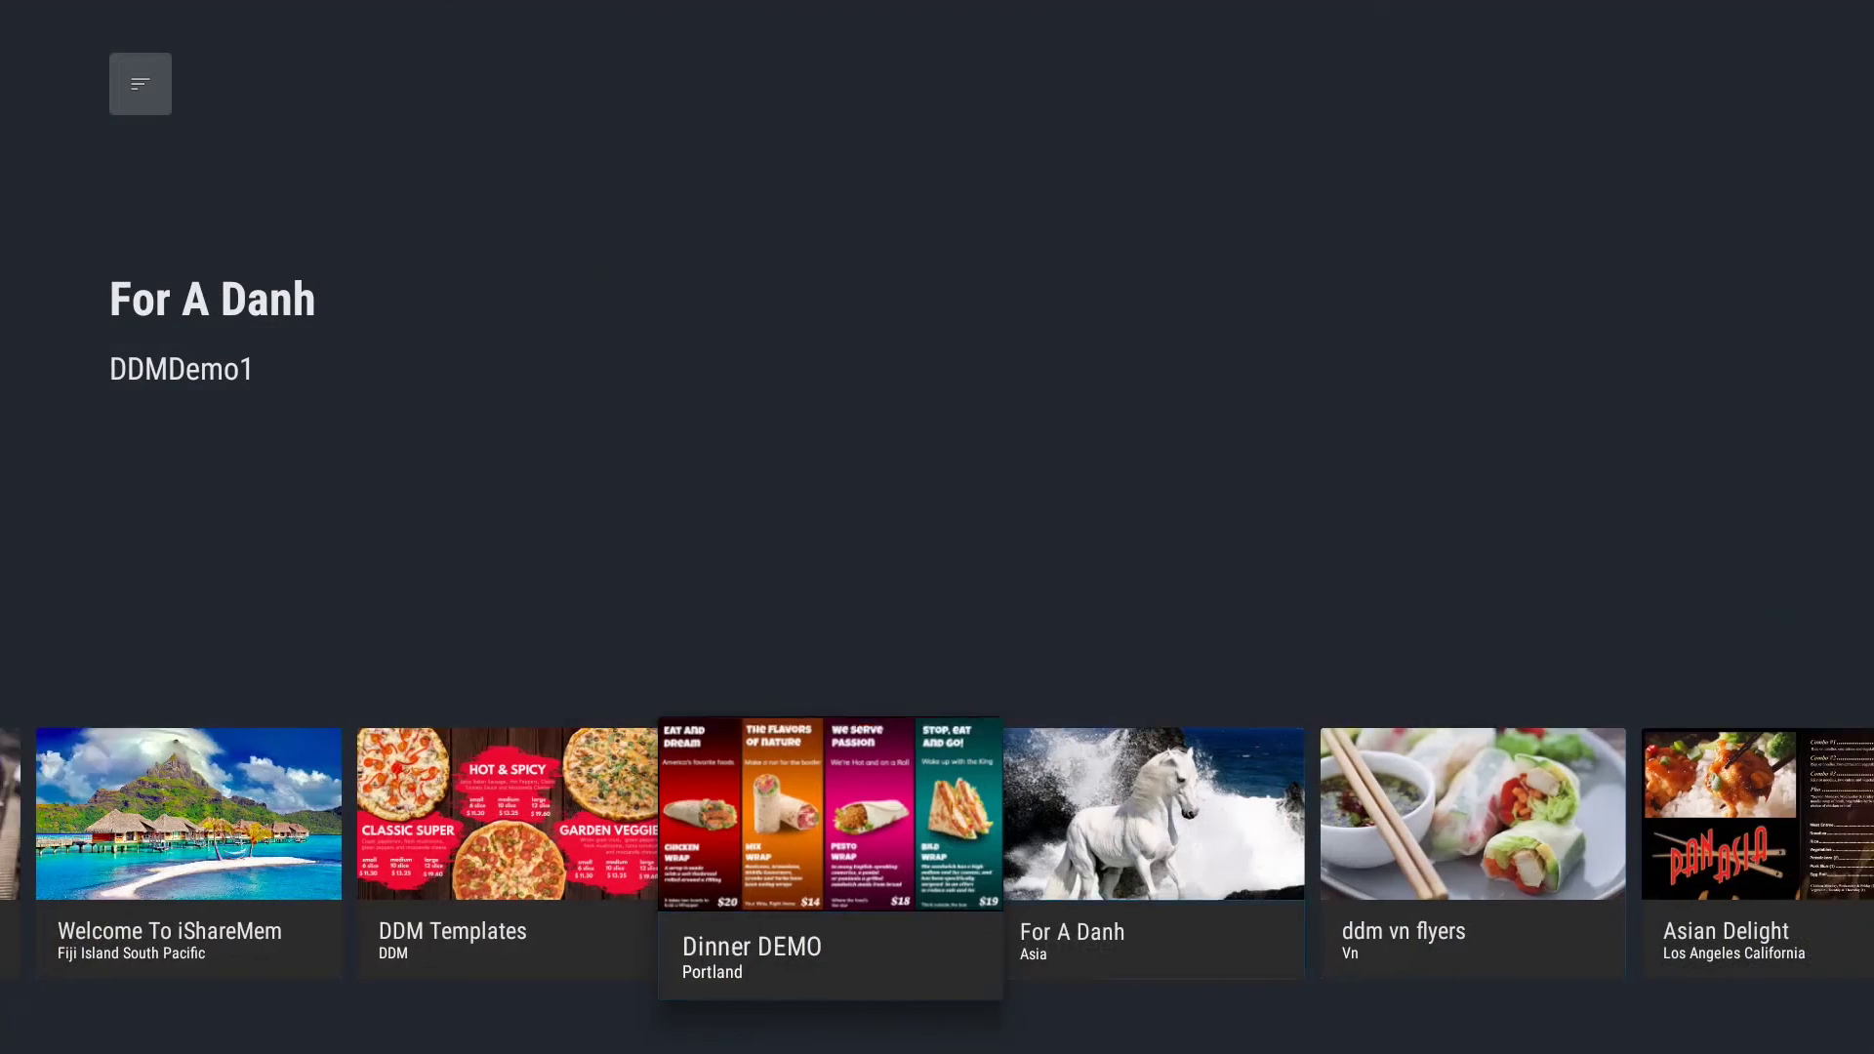
{"action": "key", "text": "Right"}
{"action": "key", "text": "Right"}
{"action": "key", "text": "Right"}
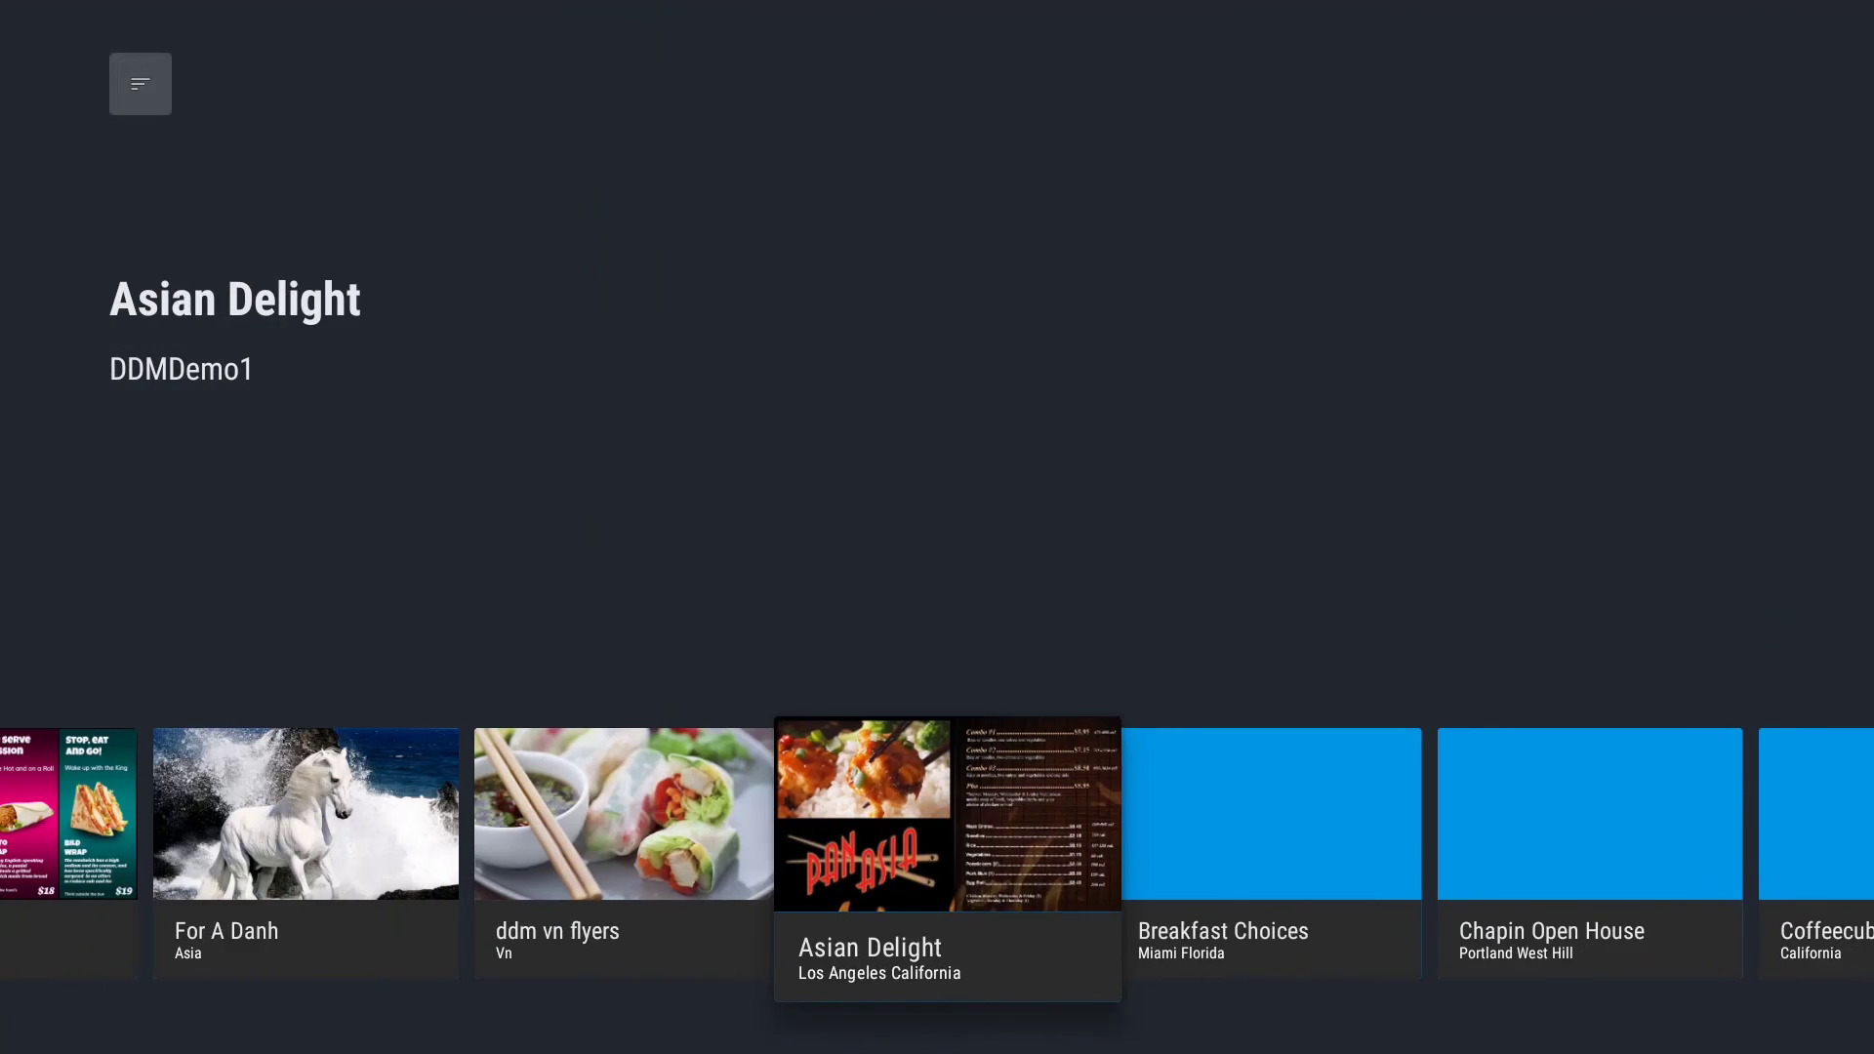
{"action": "key", "text": "Right"}
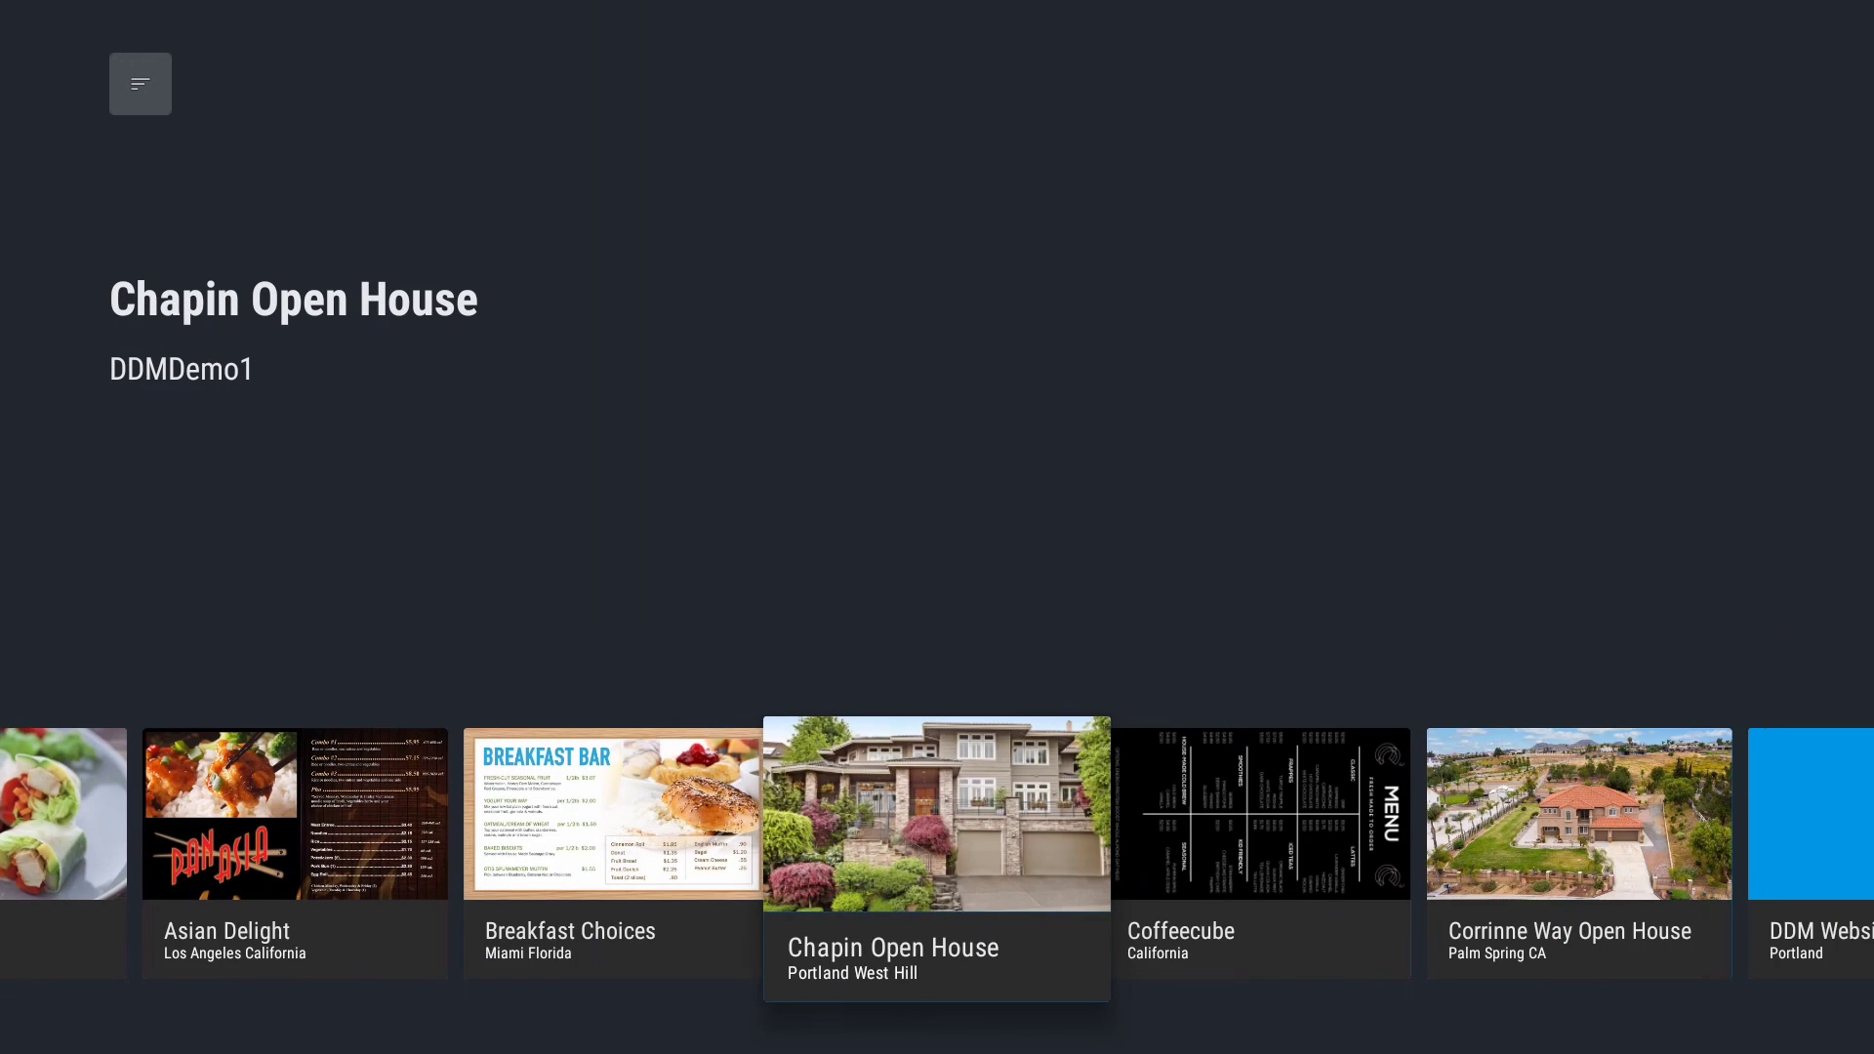
{"action": "key", "text": "Right"}
{"action": "key", "text": "Right"}
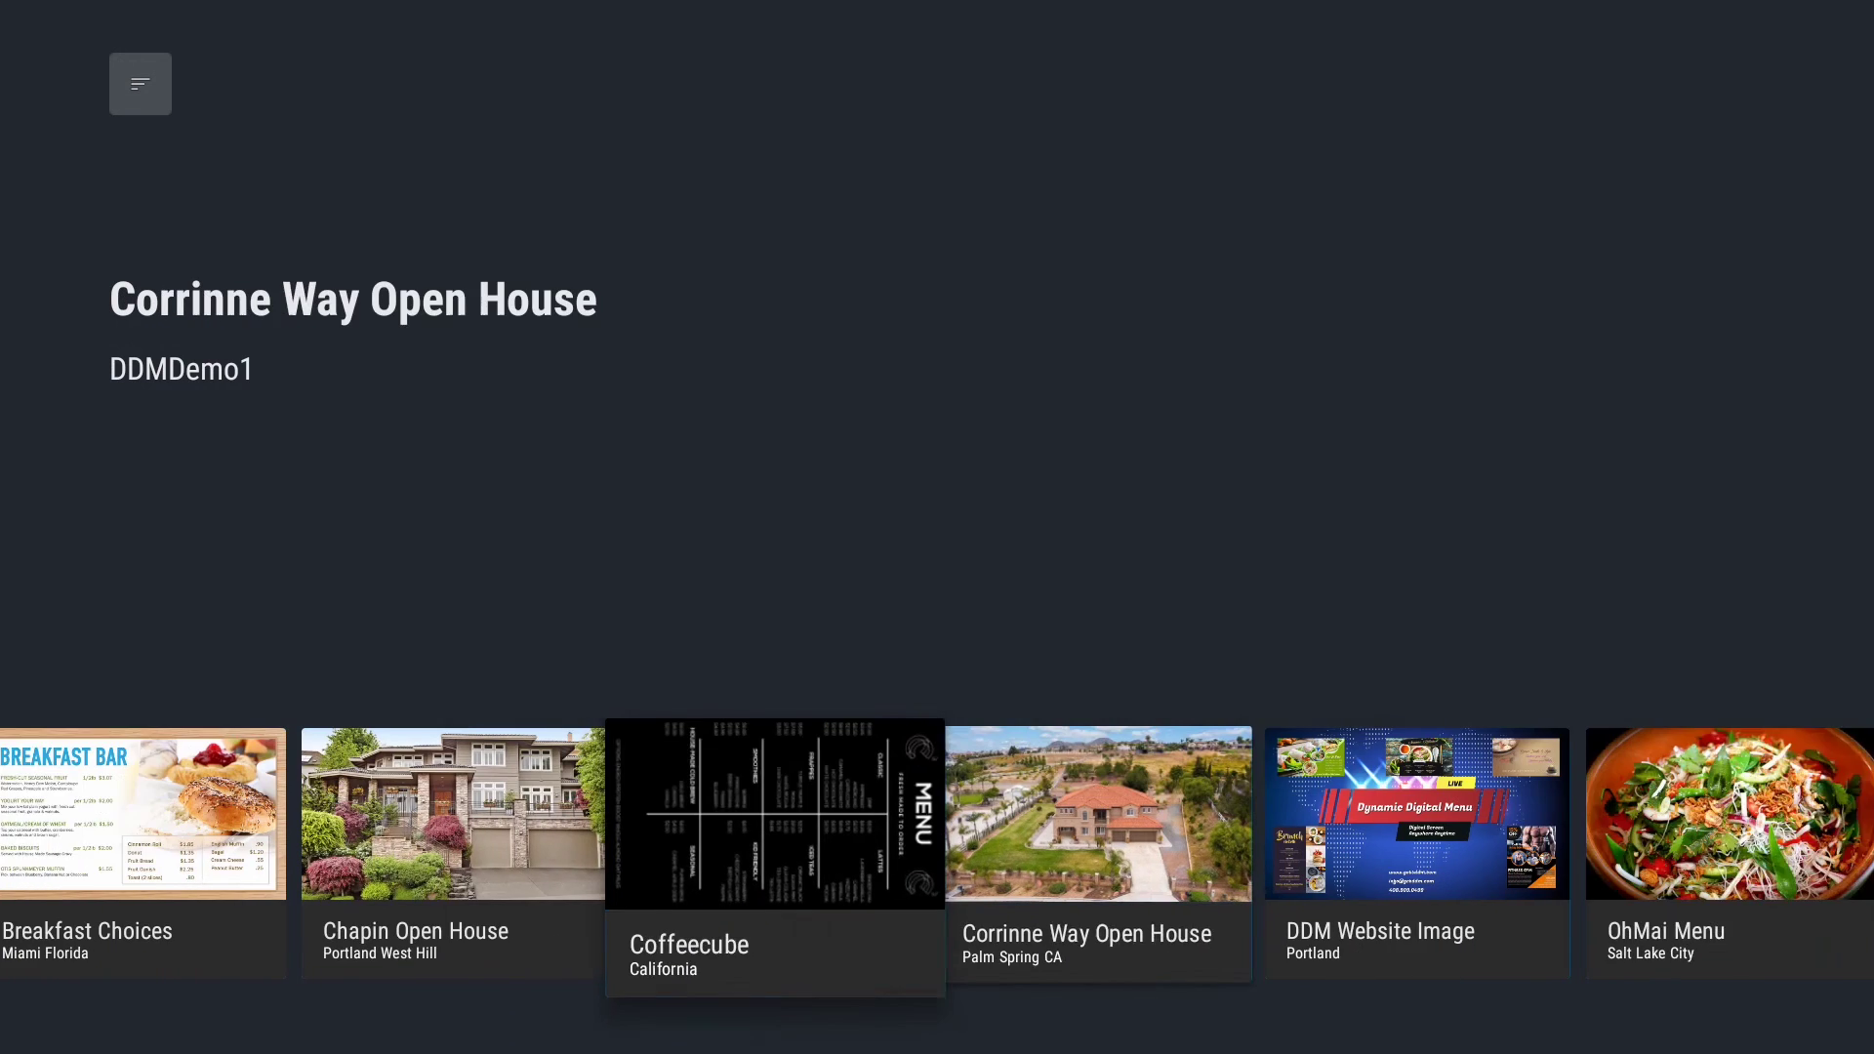
{"action": "key", "text": "Right"}
{"action": "key", "text": "Right"}
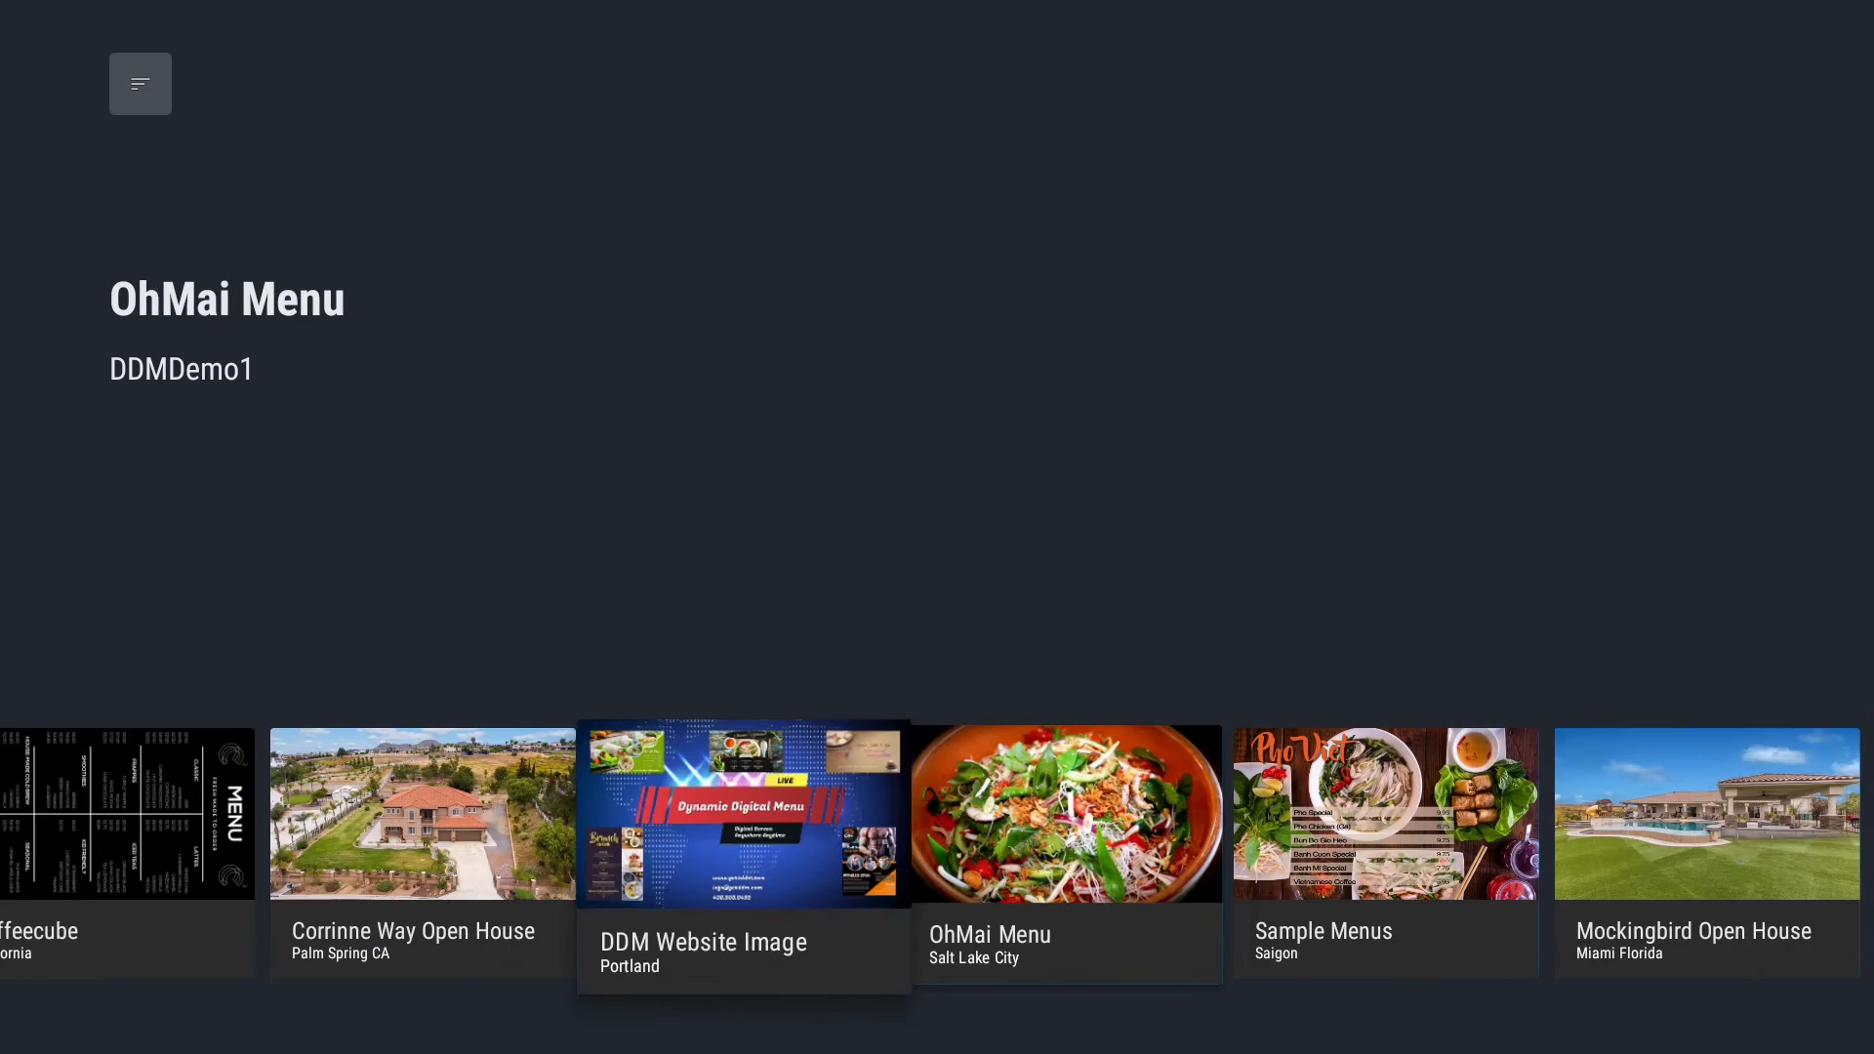
{"action": "key", "text": "Right"}
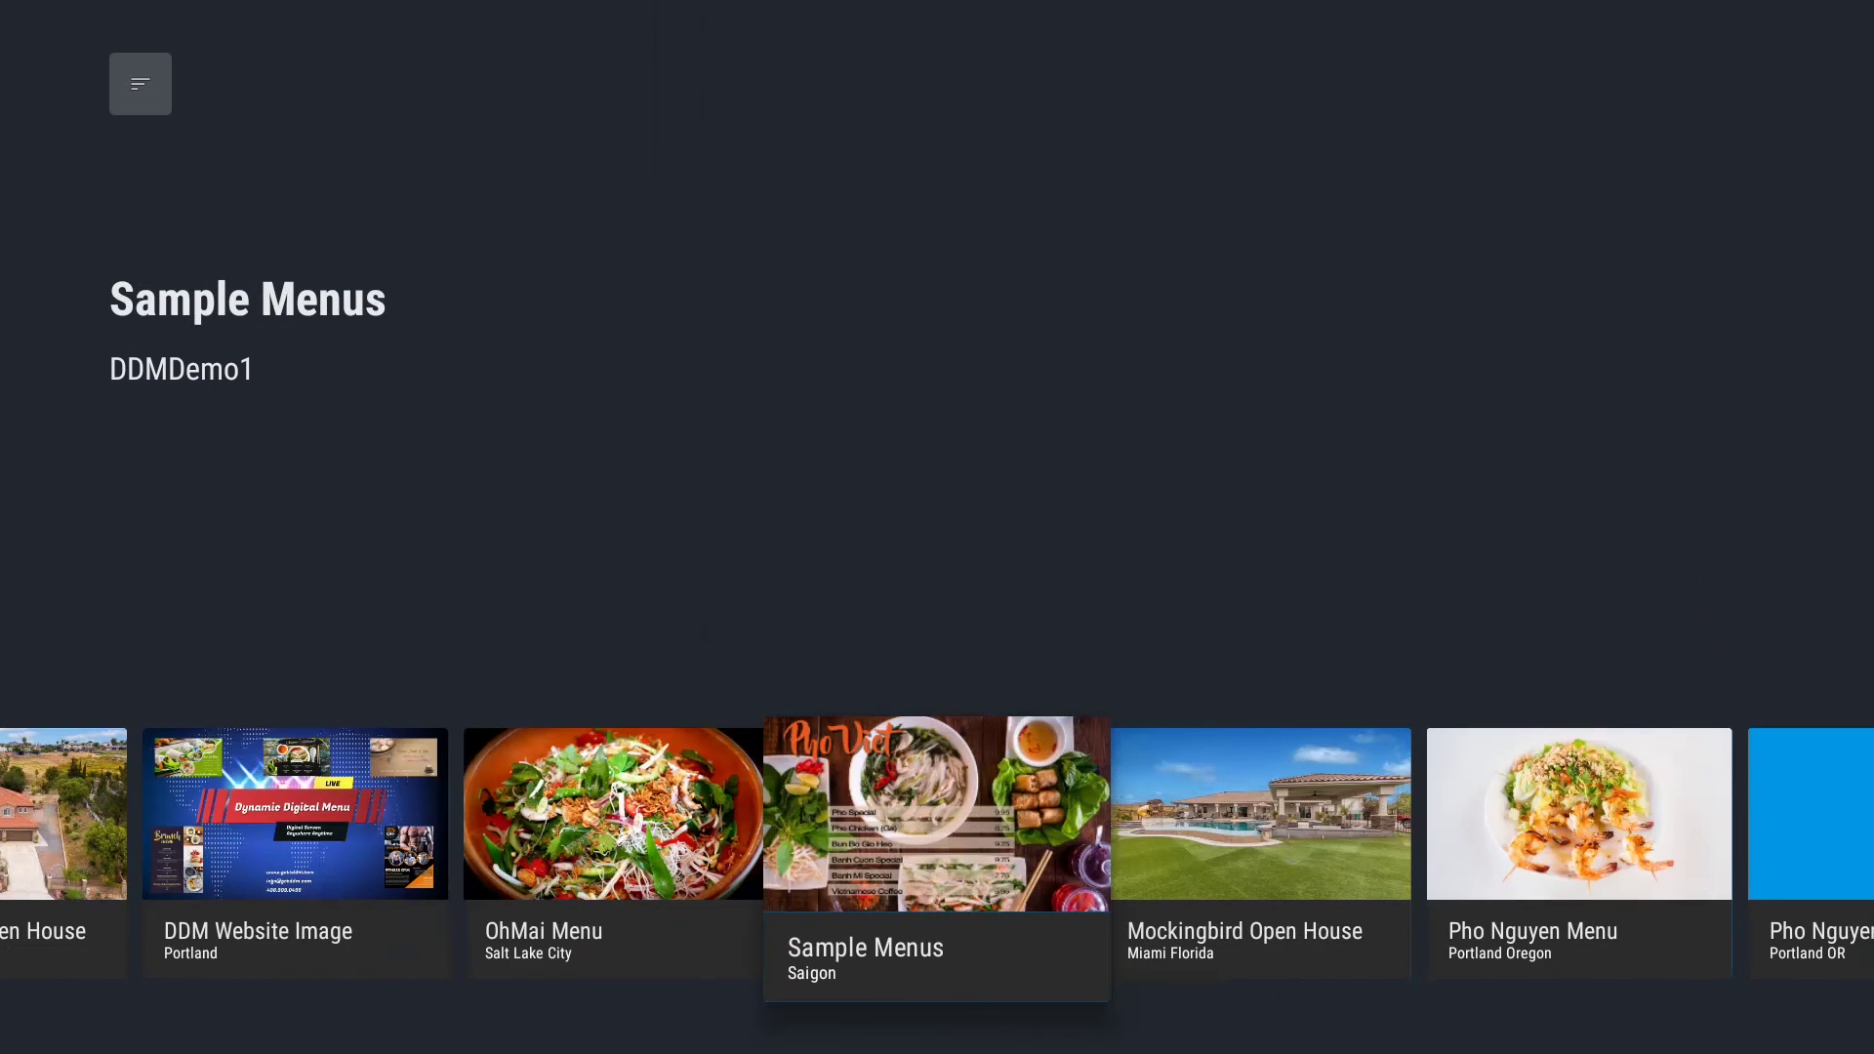